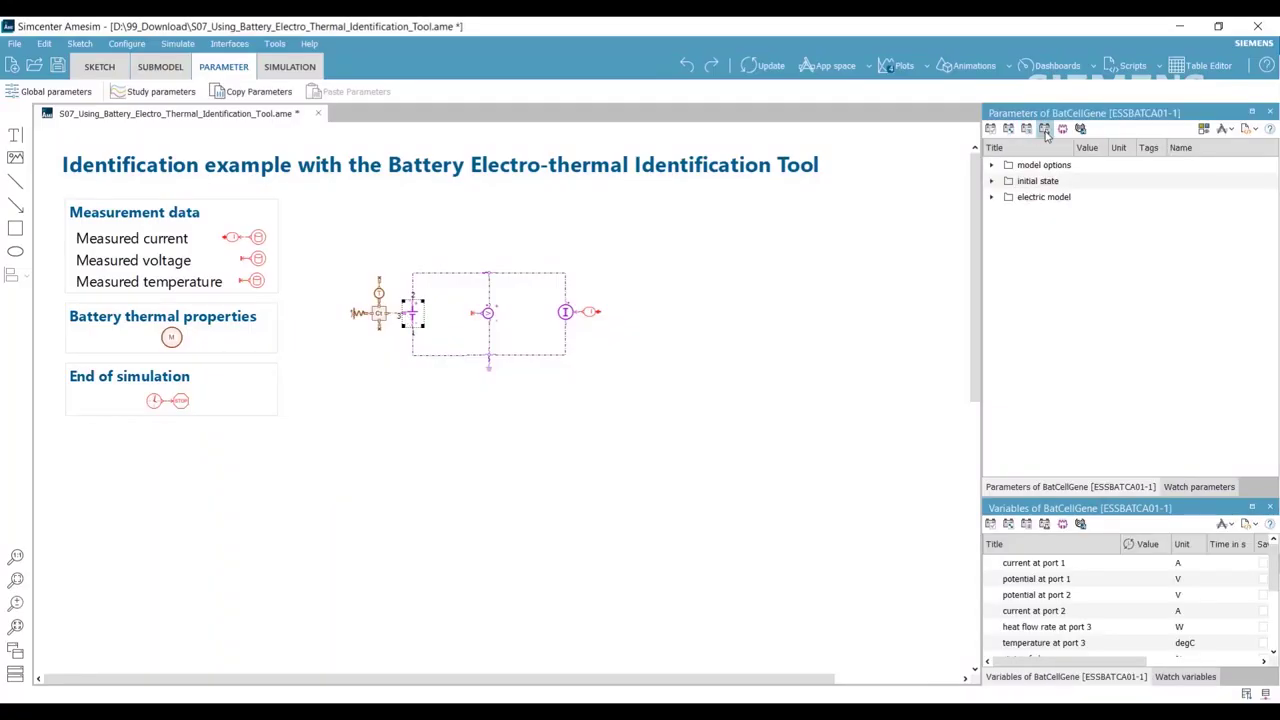
Step: Step the battery identification tool through to Export and apply the identified parameters to the model
click(1044, 130)
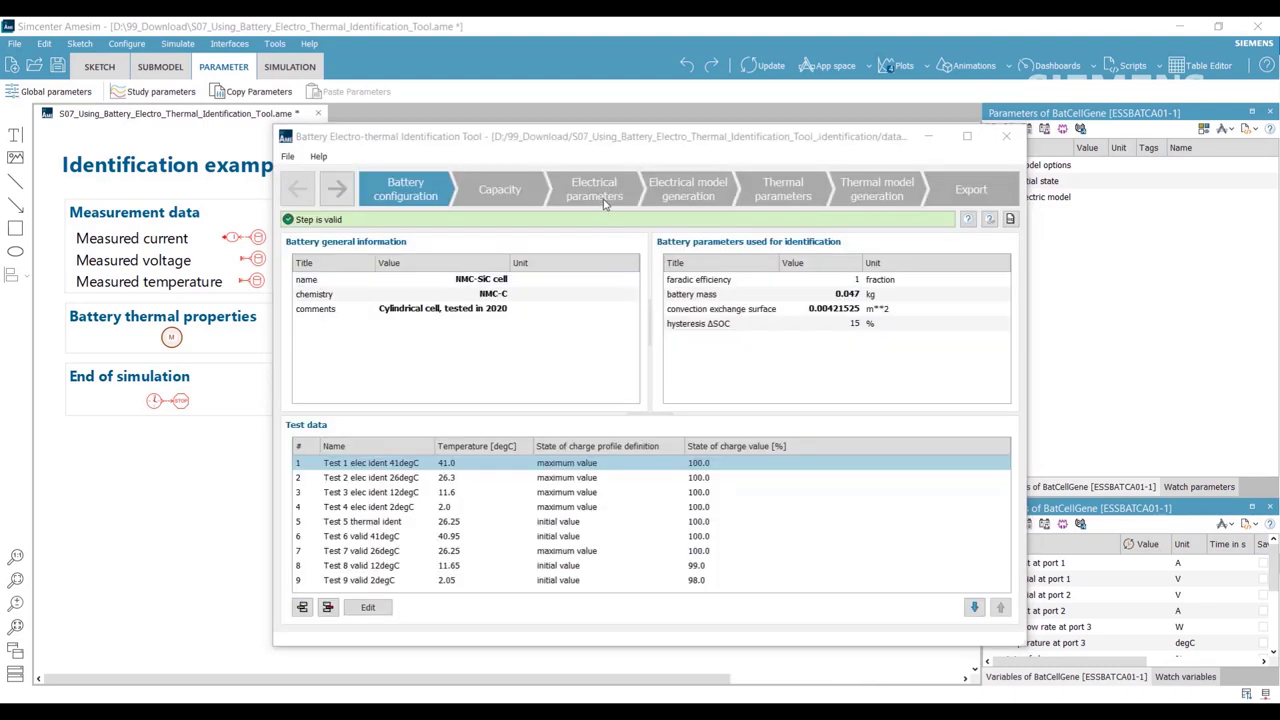
click(600, 193)
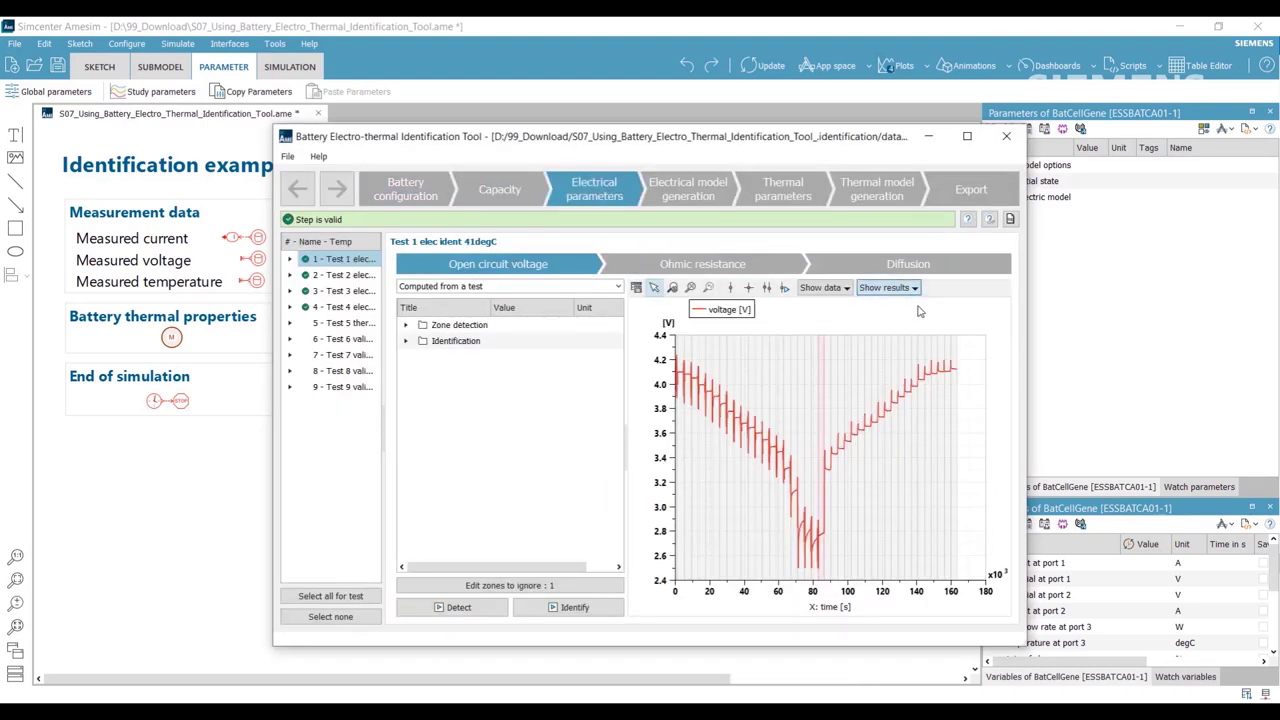
click(695, 188)
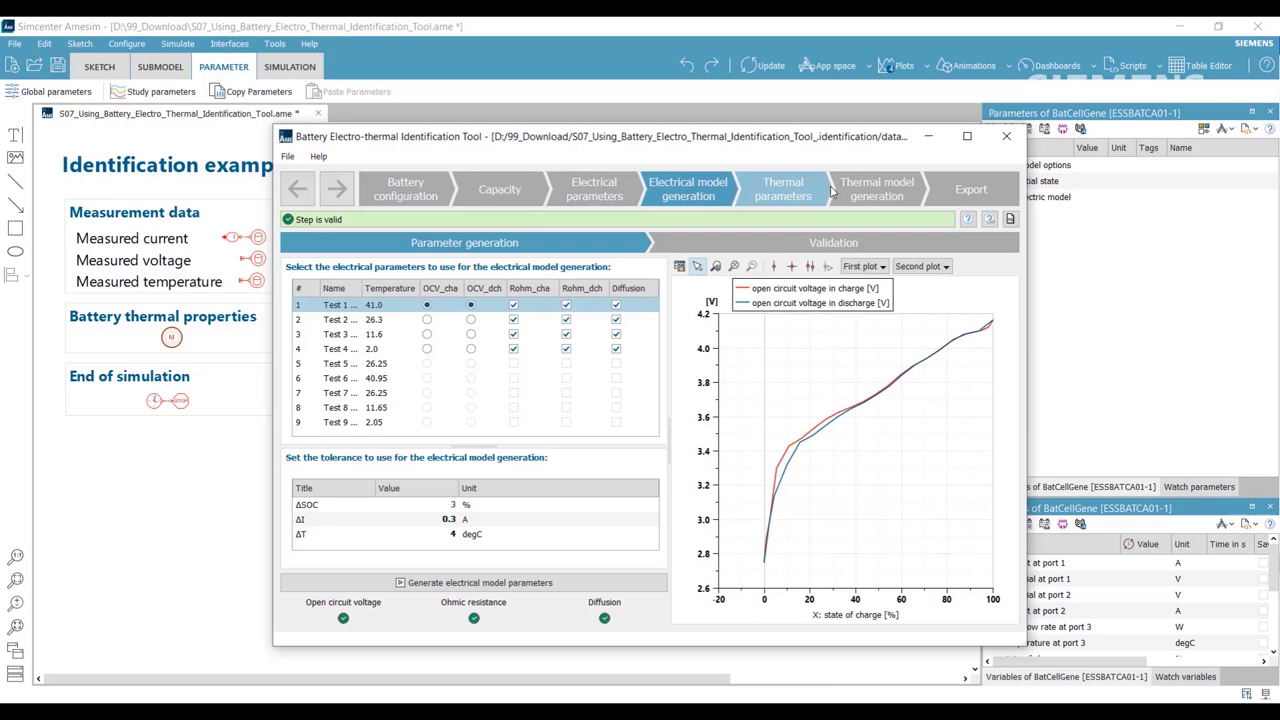
click(865, 189)
click(966, 186)
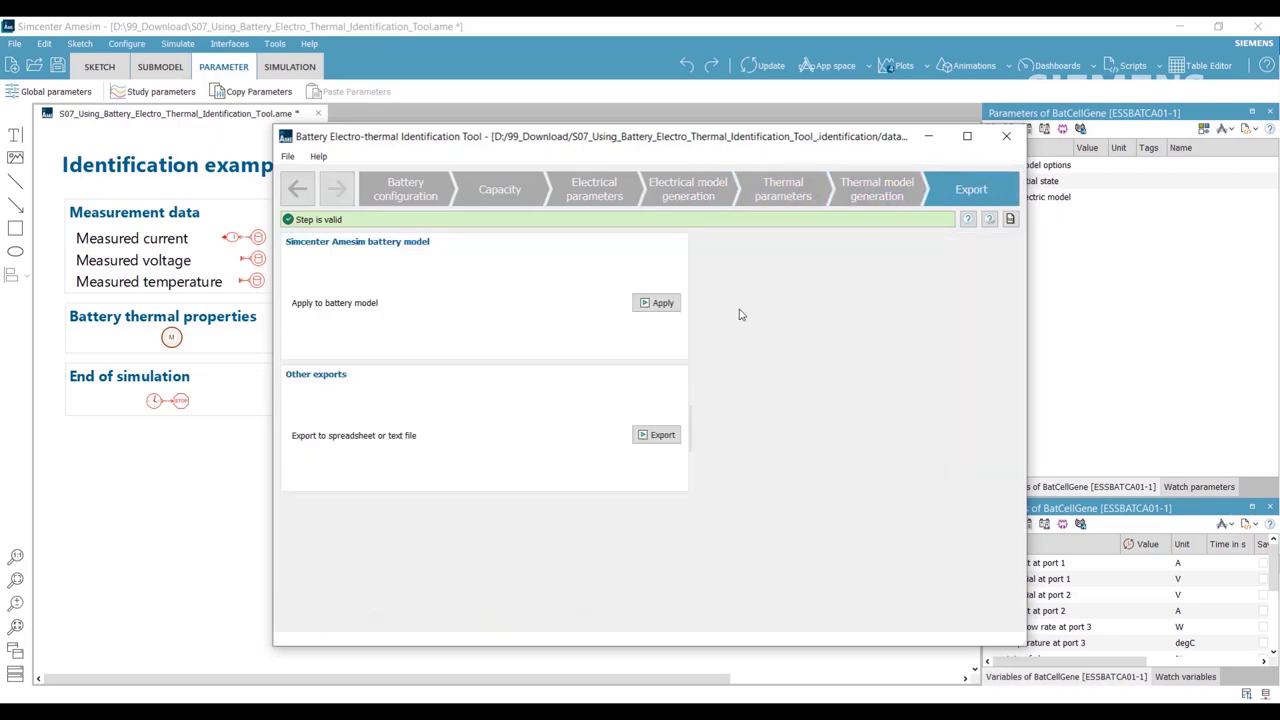
click(672, 301)
click(784, 476)
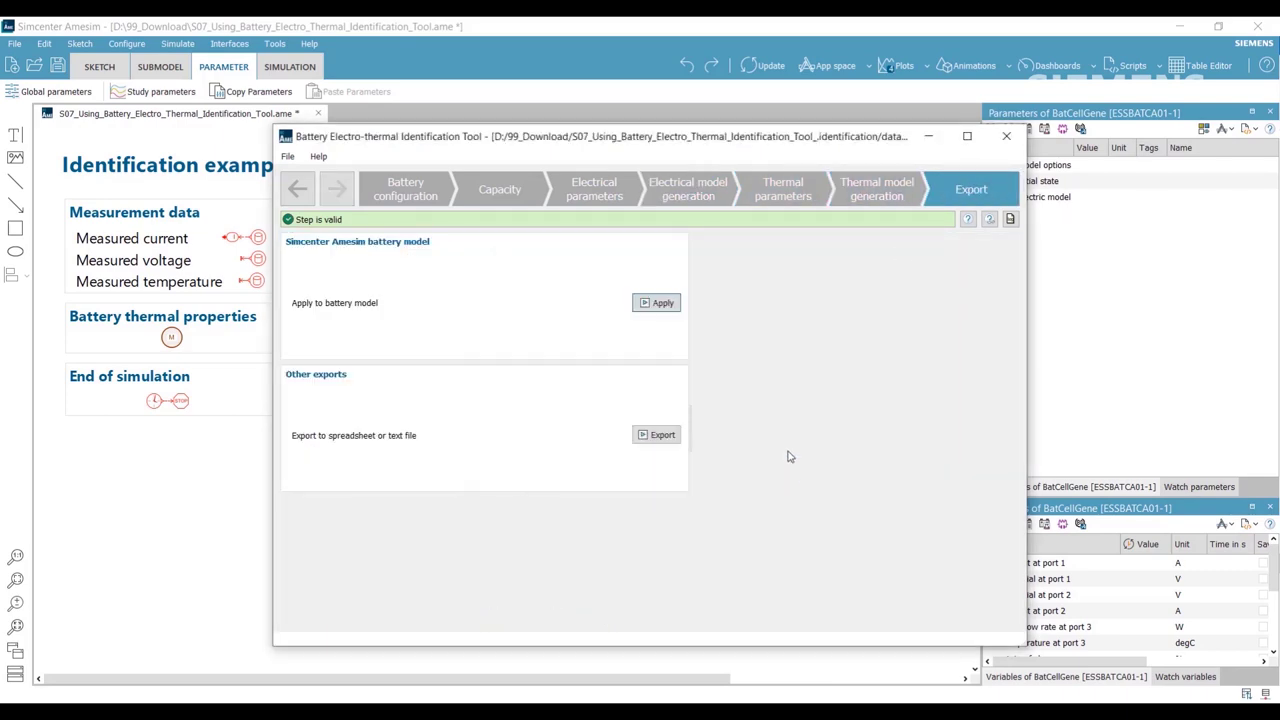
Step: Run the simulation and show the measured-versus-model validation plot
click(928, 137)
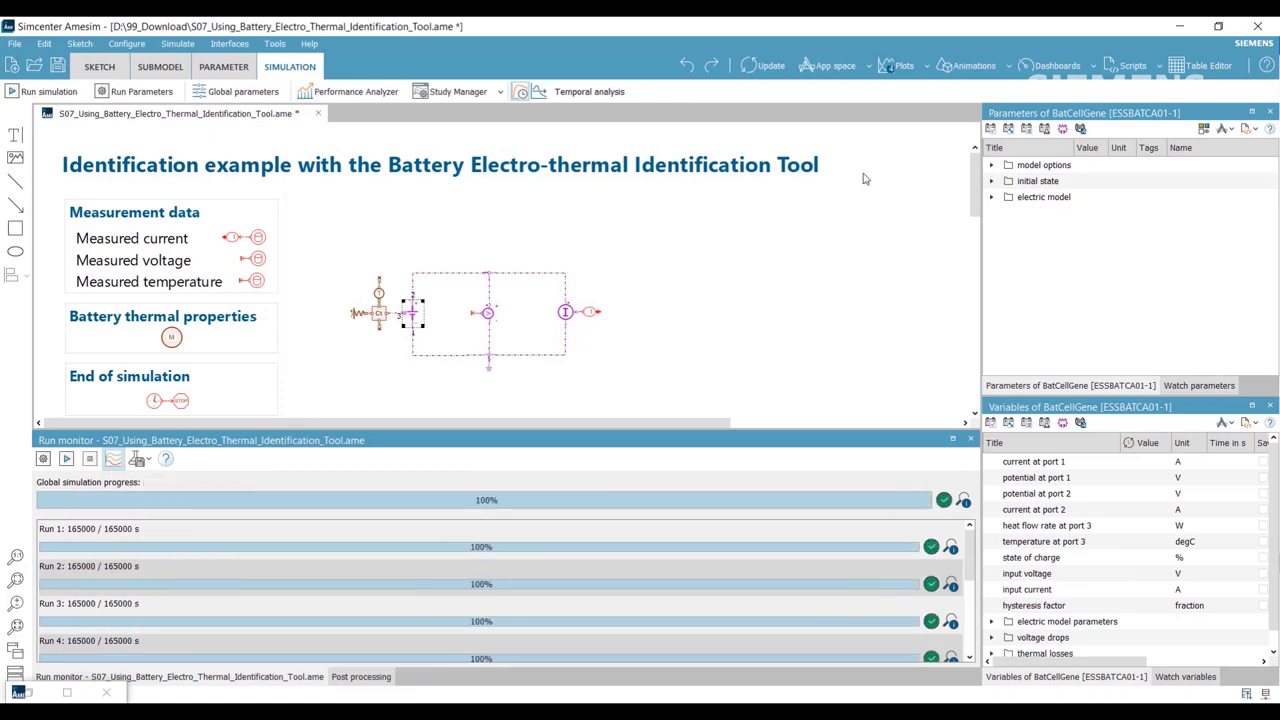
click(927, 67)
click(917, 178)
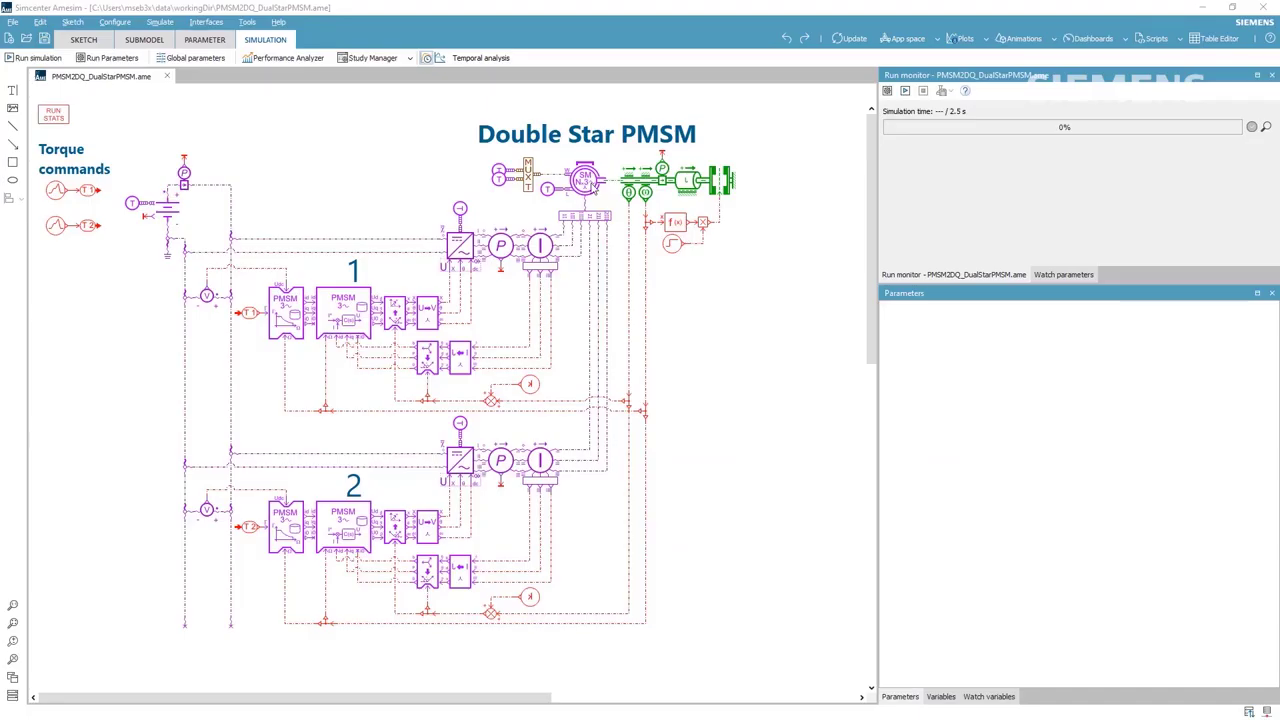
Step: Open the Double Star motor's flux linkage d table in 3D and sweep X3 to 100
click(594, 189)
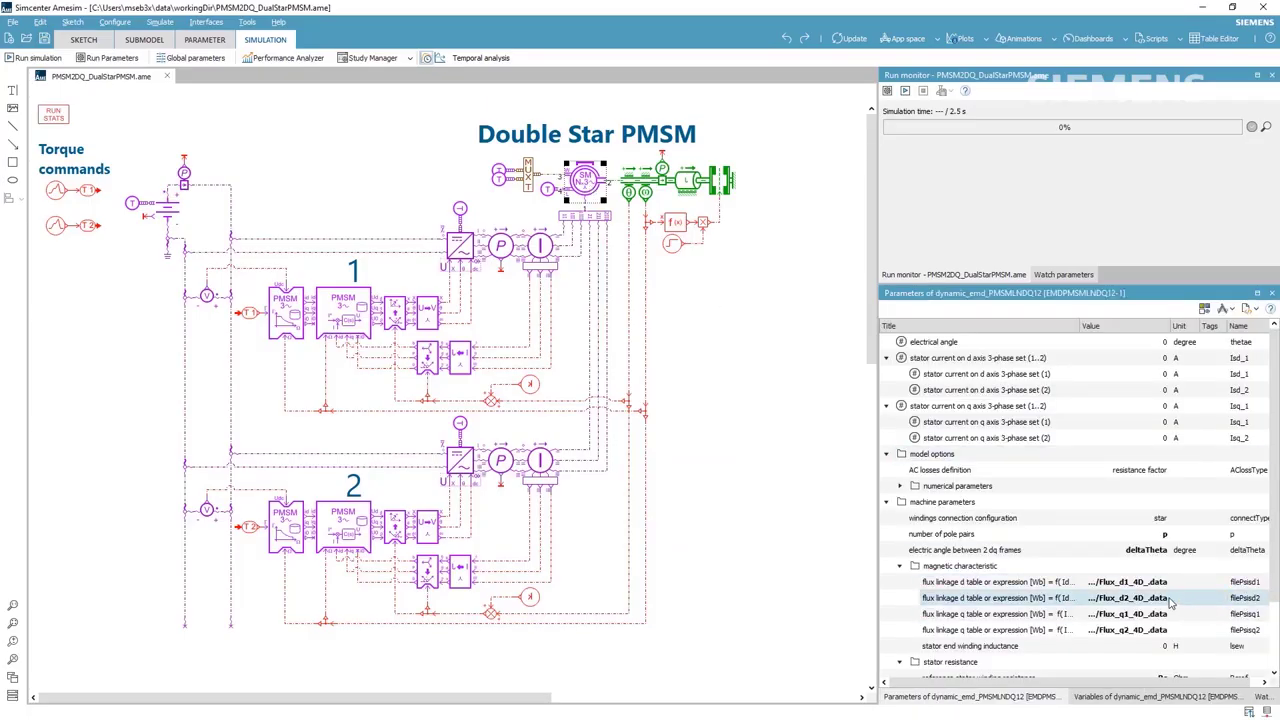
double_click(1130, 580)
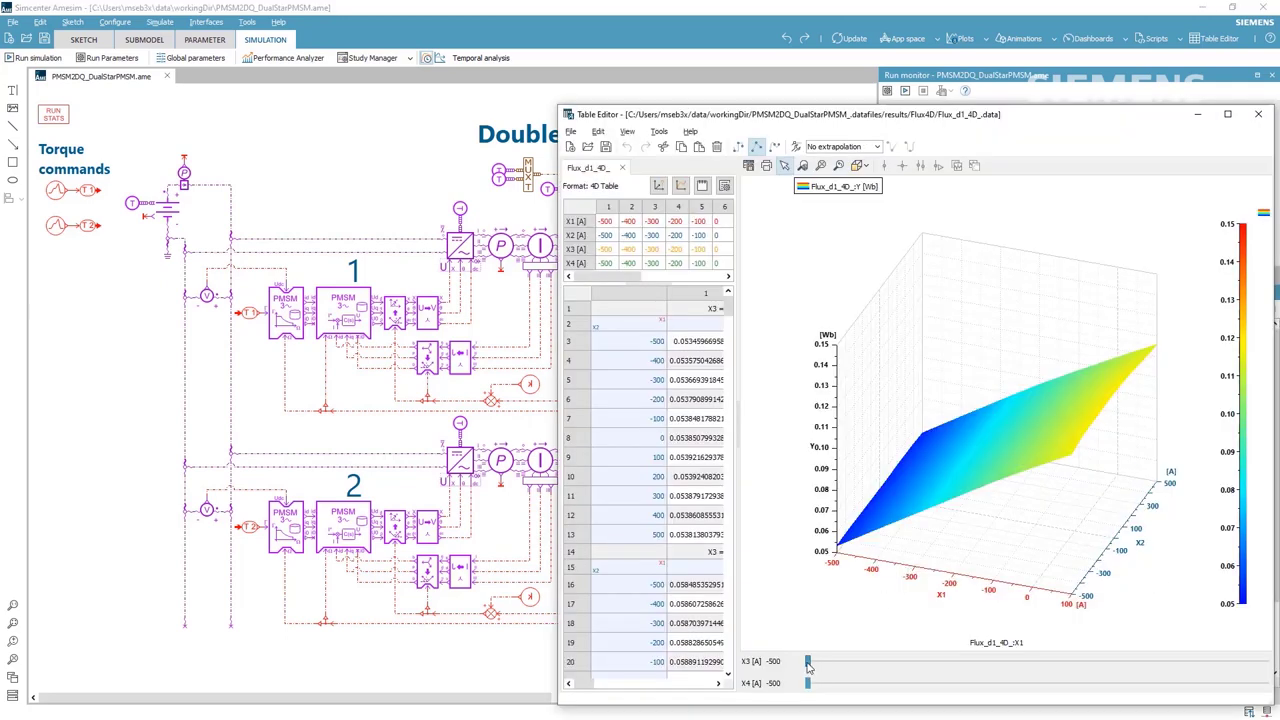
drag(808, 664, 1266, 662)
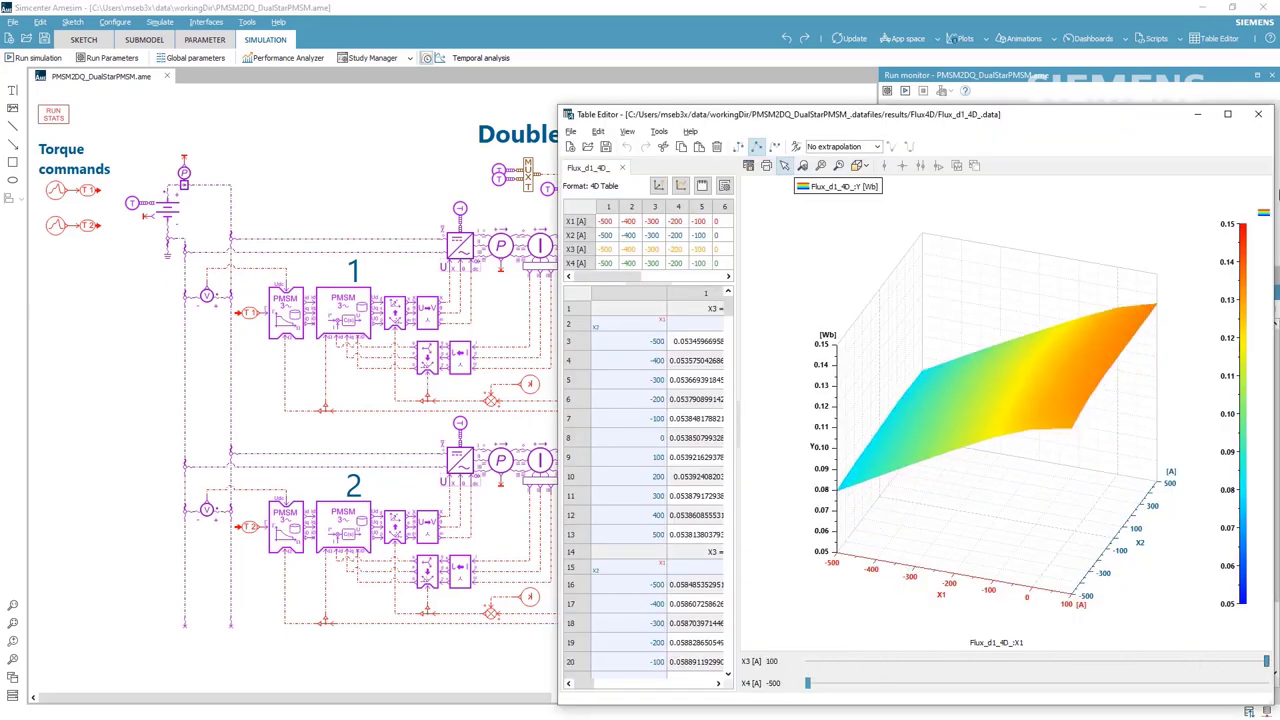
click(1259, 115)
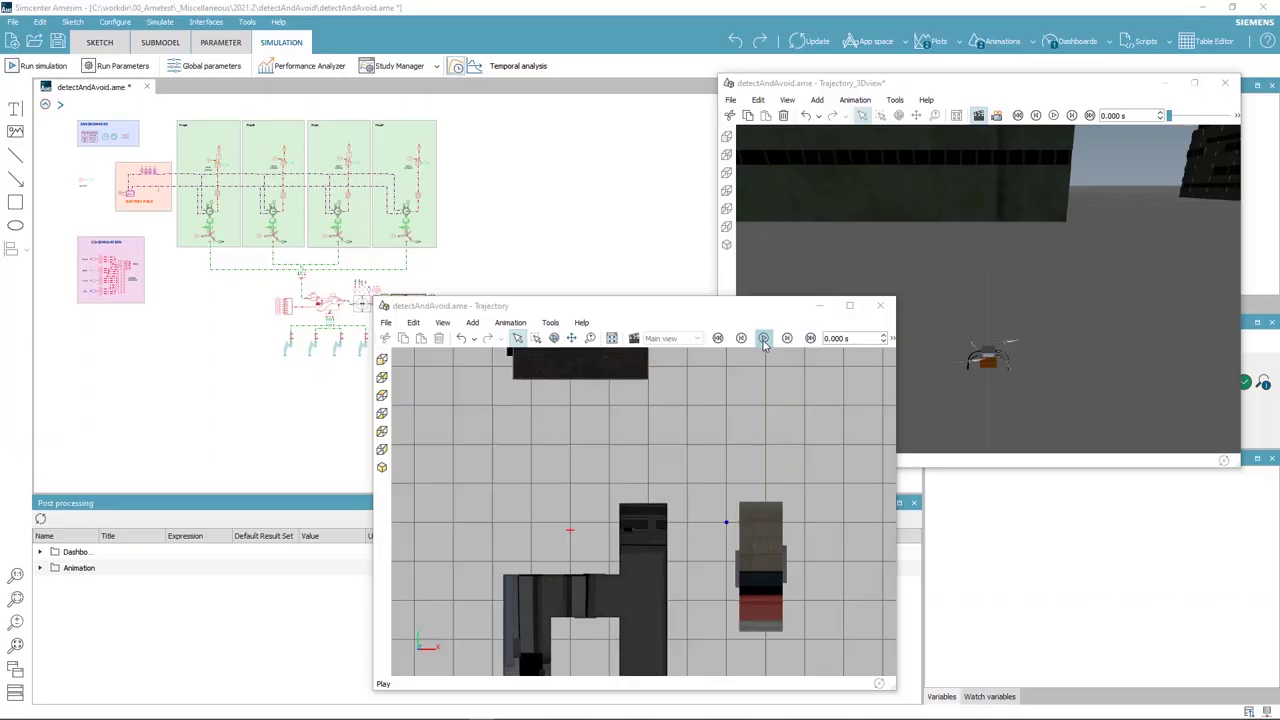
Step: Play the detect-and-avoid drone trajectory animation
click(763, 339)
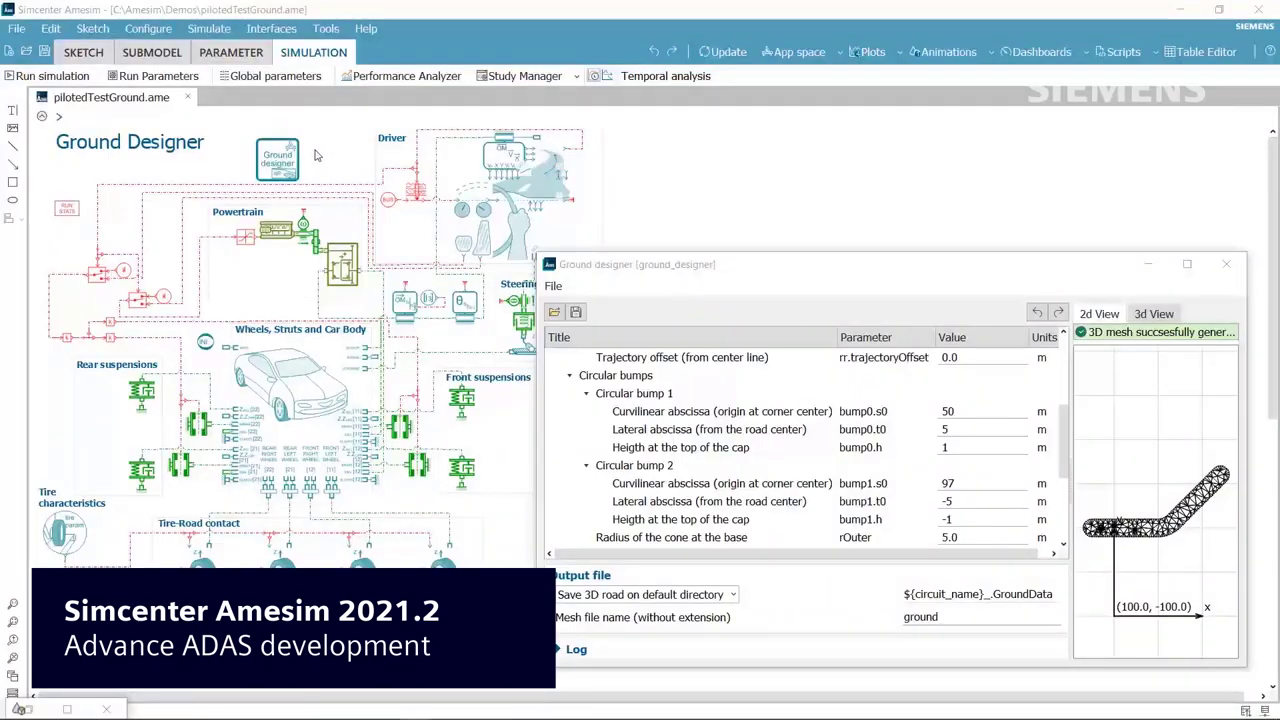
Step: Set circular bump 1's cap height bump0.h to 2 m and view the regenerated 3D road
click(280, 152)
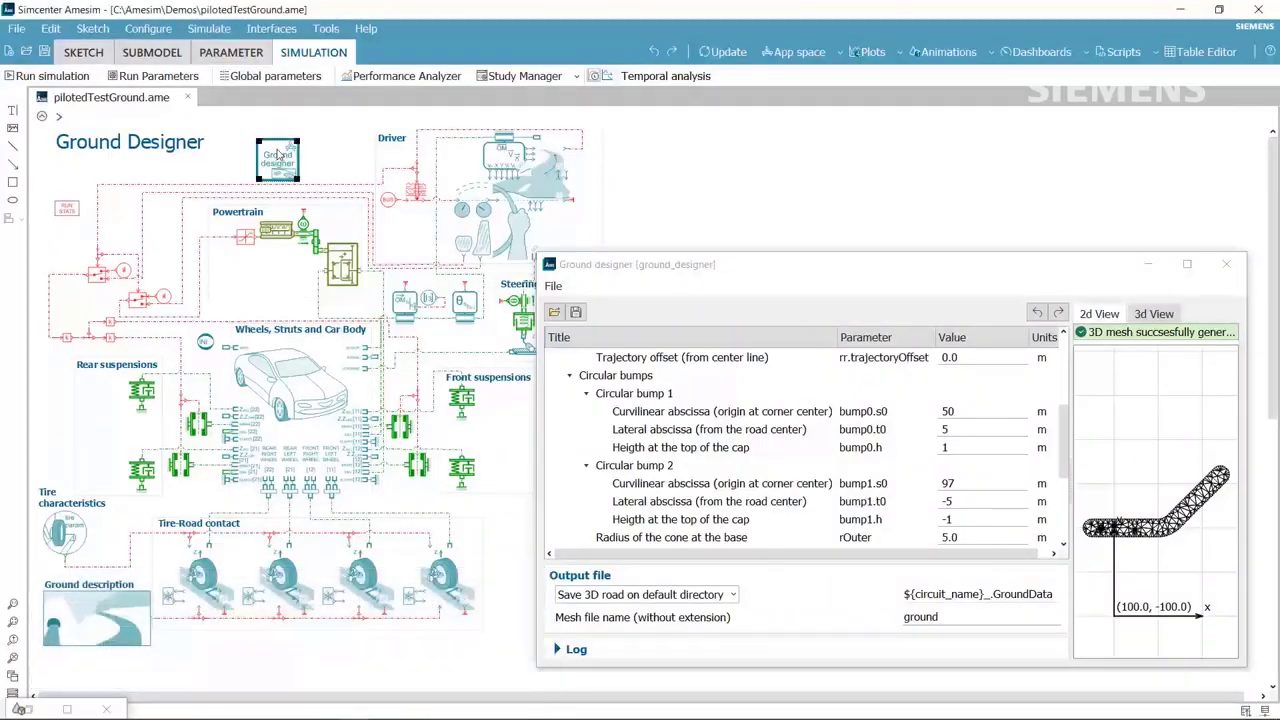
click(949, 447)
key(super+Up)
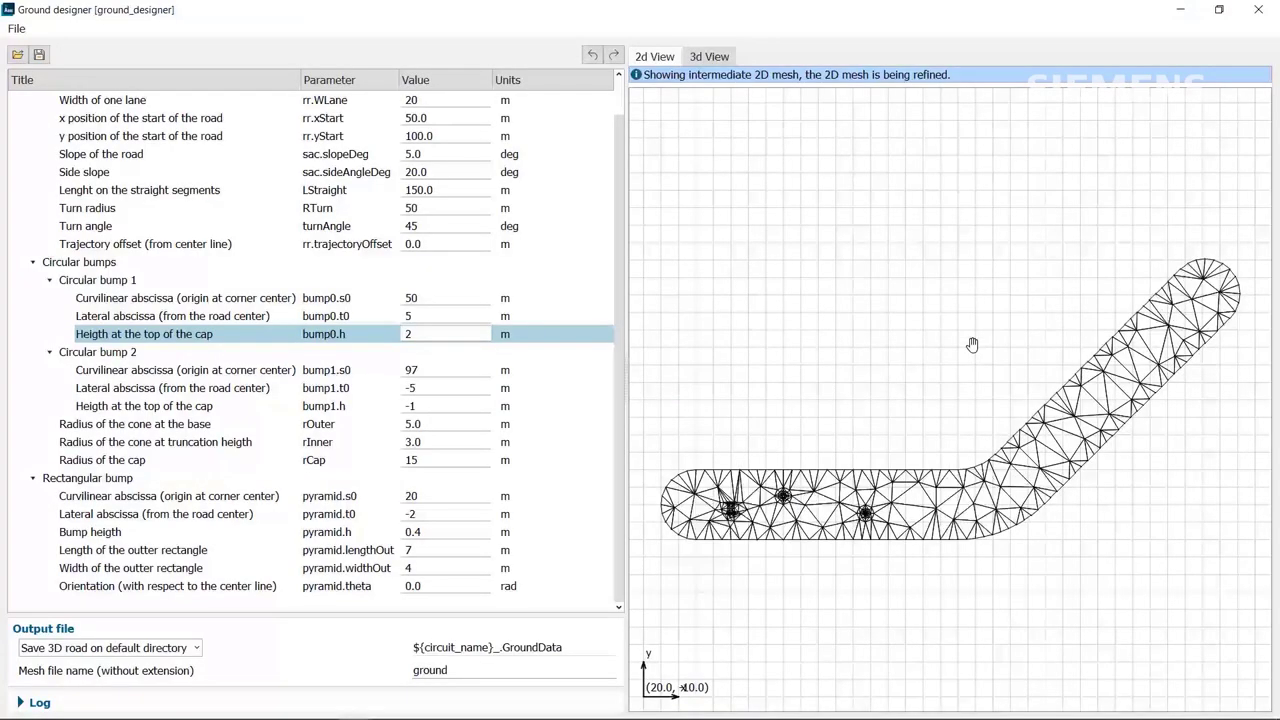
click(710, 60)
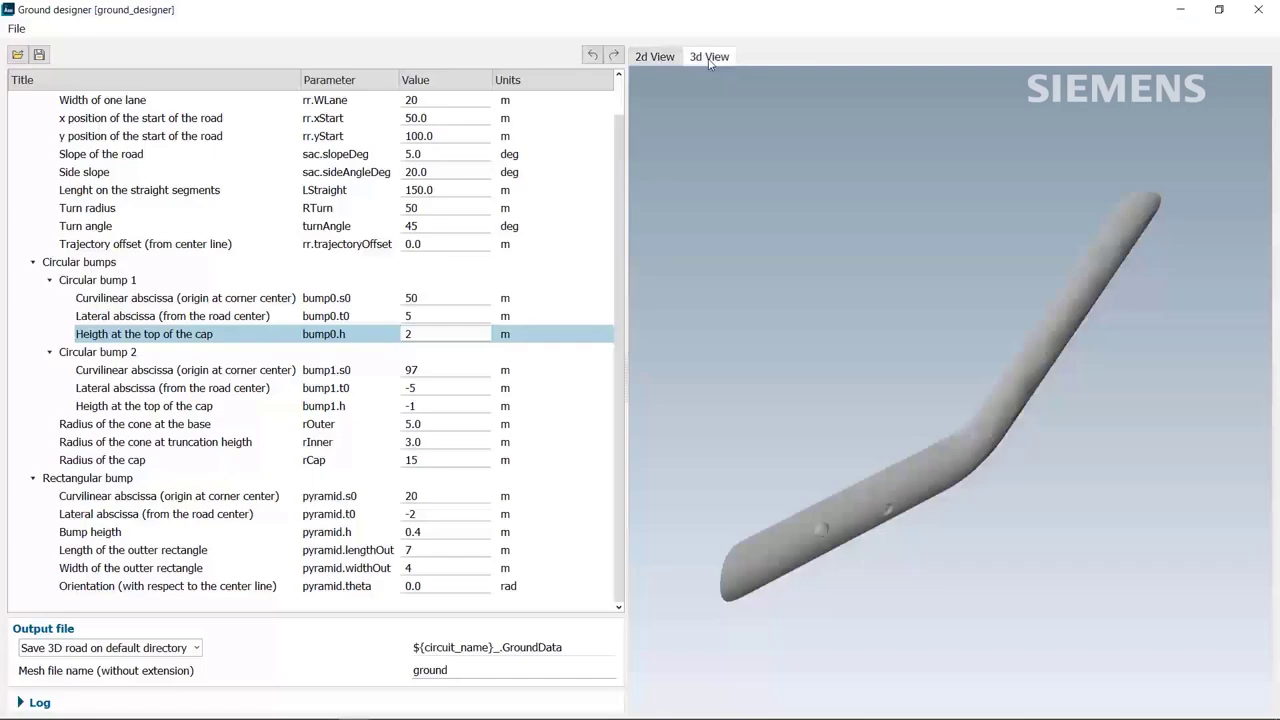
Step: Restore the 4x4 driving animation window and maximize it
double_click(716, 18)
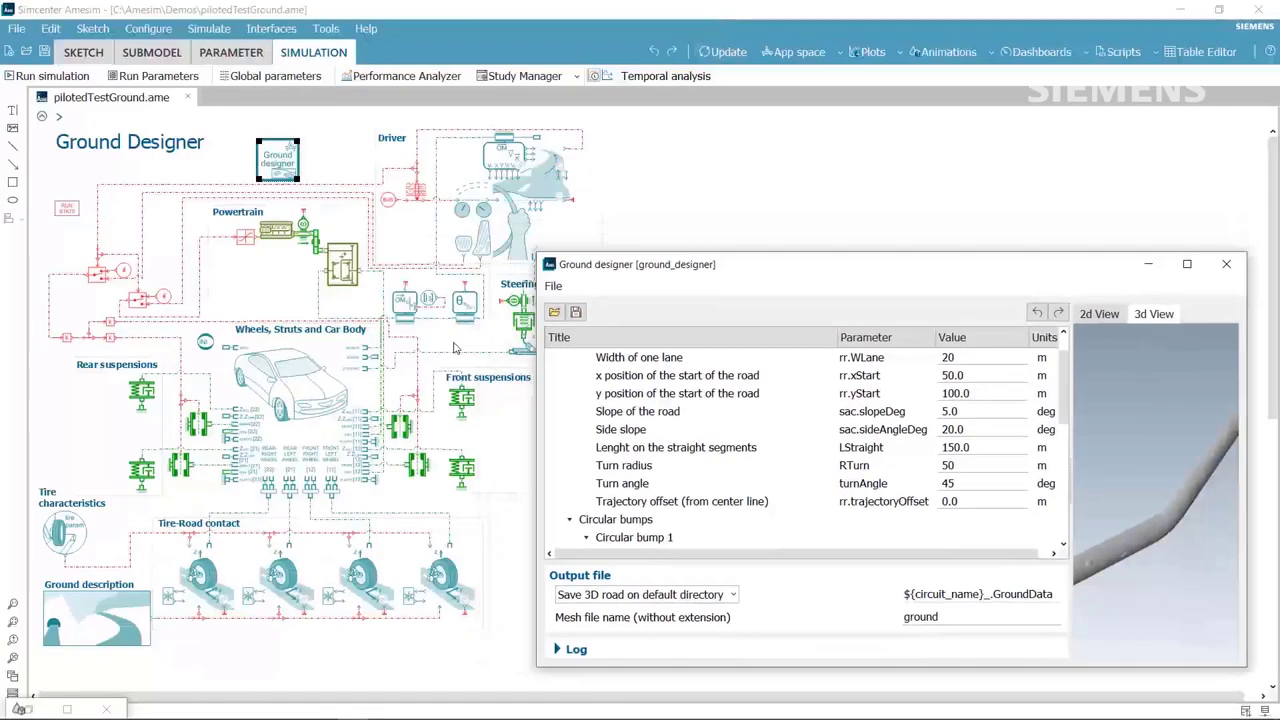
double_click(37, 710)
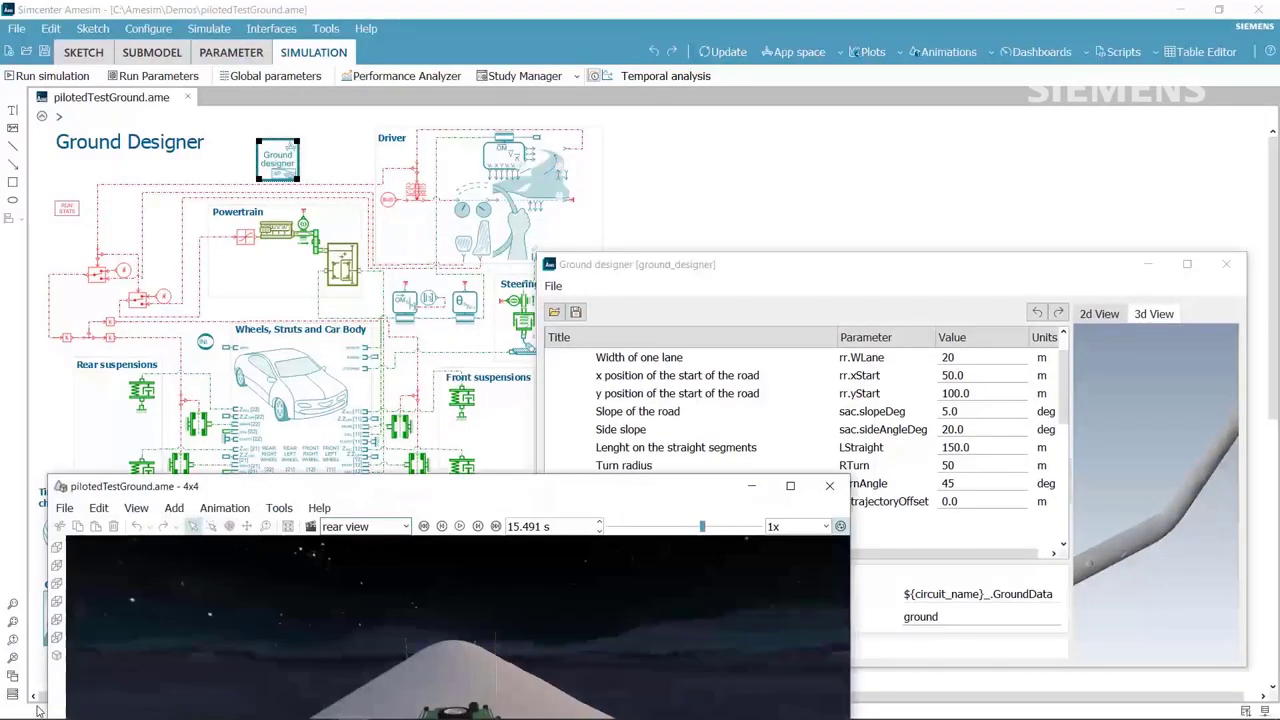
click(790, 486)
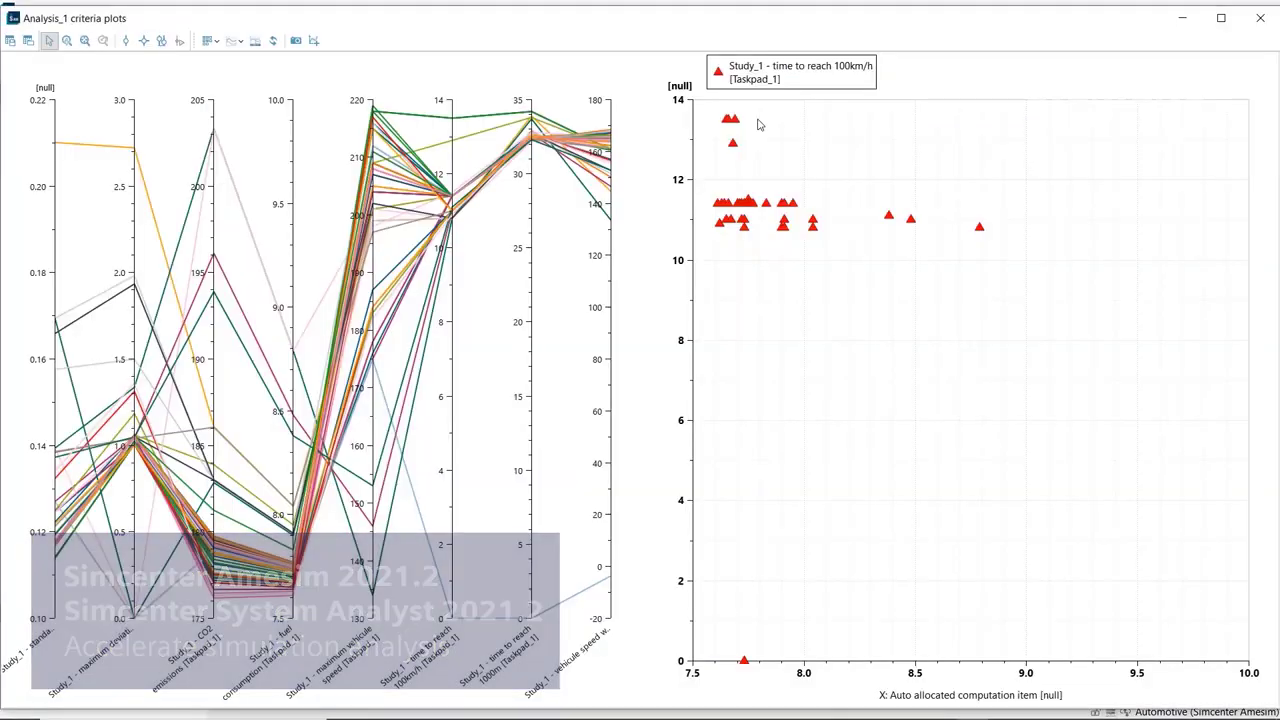
Step: Filter to designs reaching 100 km/h in about 11 s and rescale the plot axes
mouse_move(814, 230)
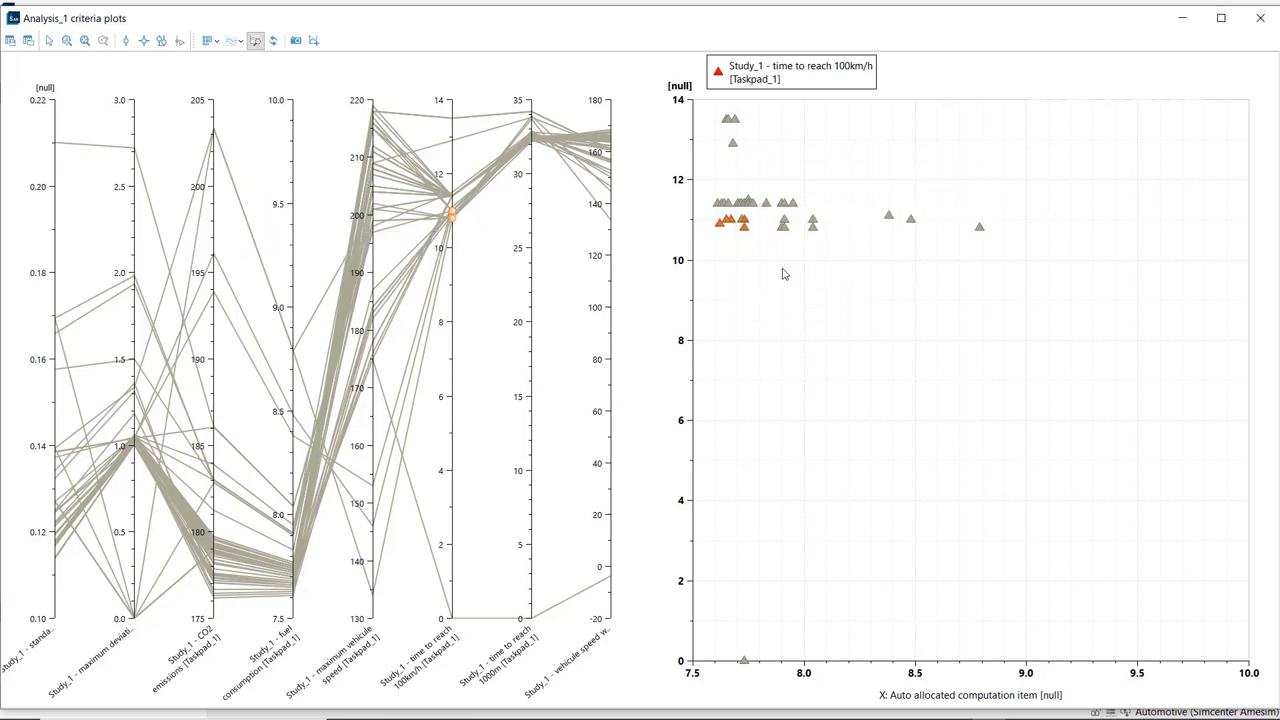
click(256, 44)
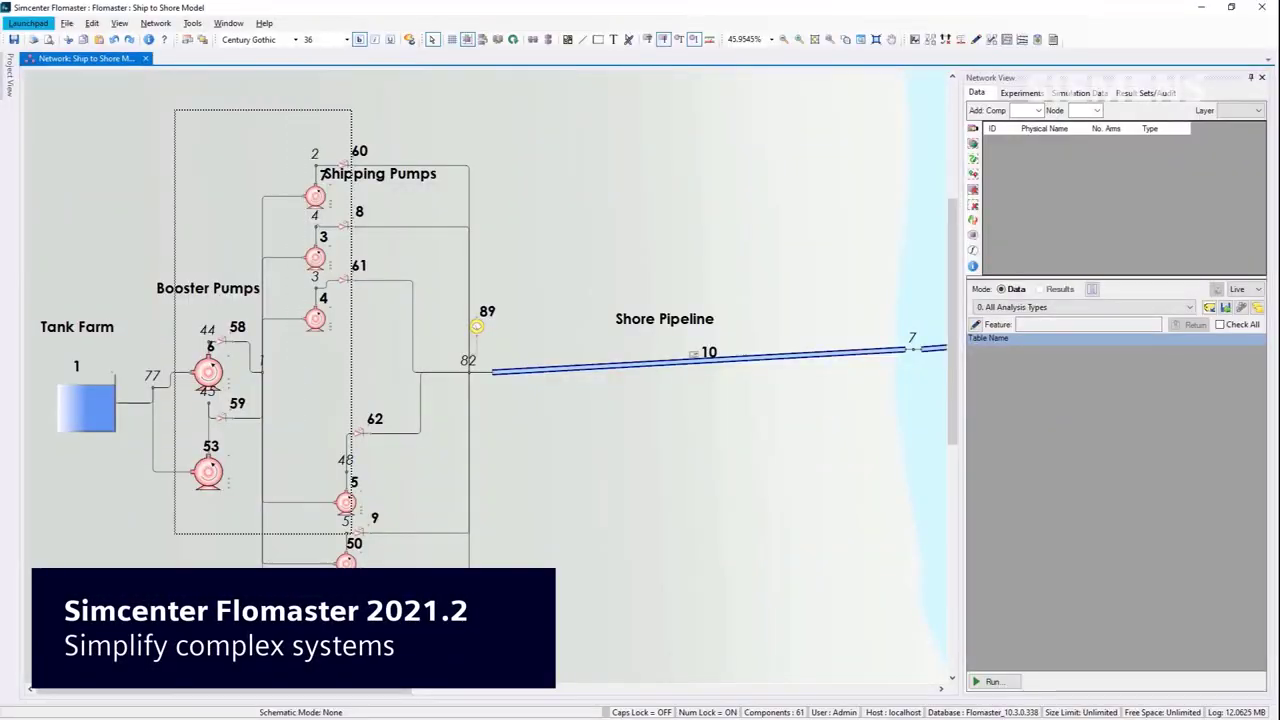
Step: Make the pump group a composite and set the boundary Total Pressure to [inlet p]
right_click(486, 478)
click(540, 569)
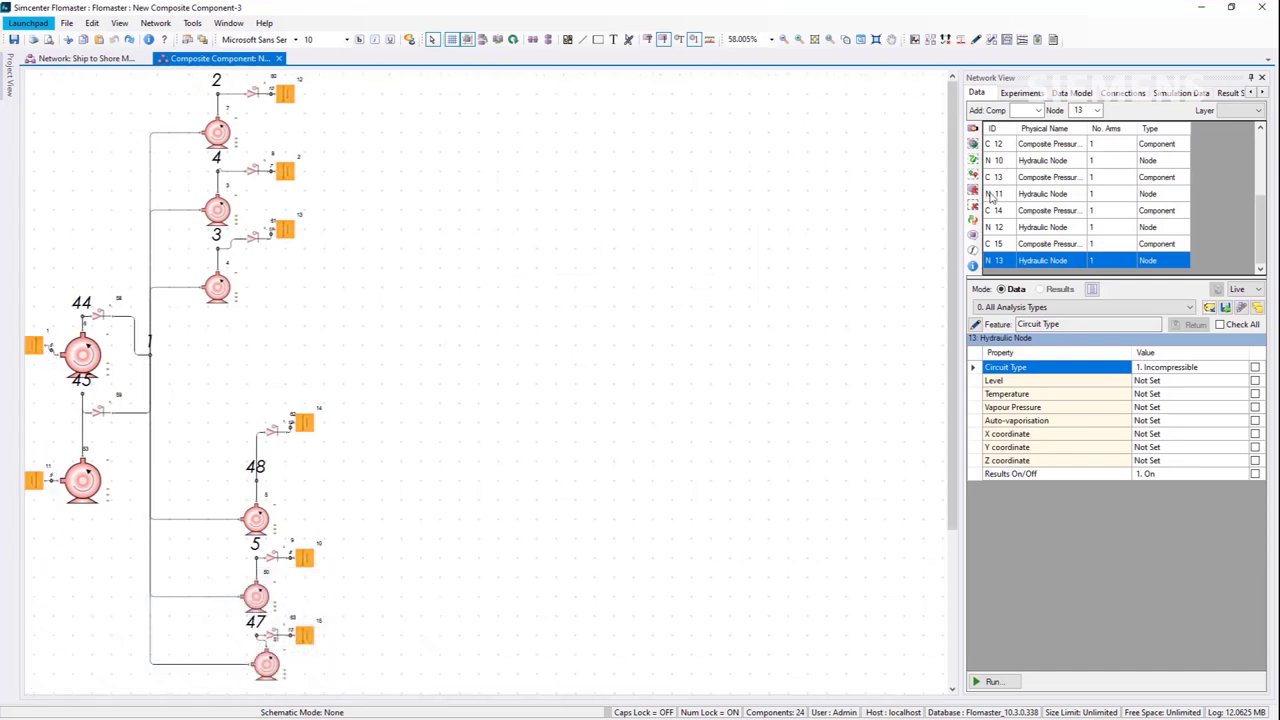
click(1139, 461)
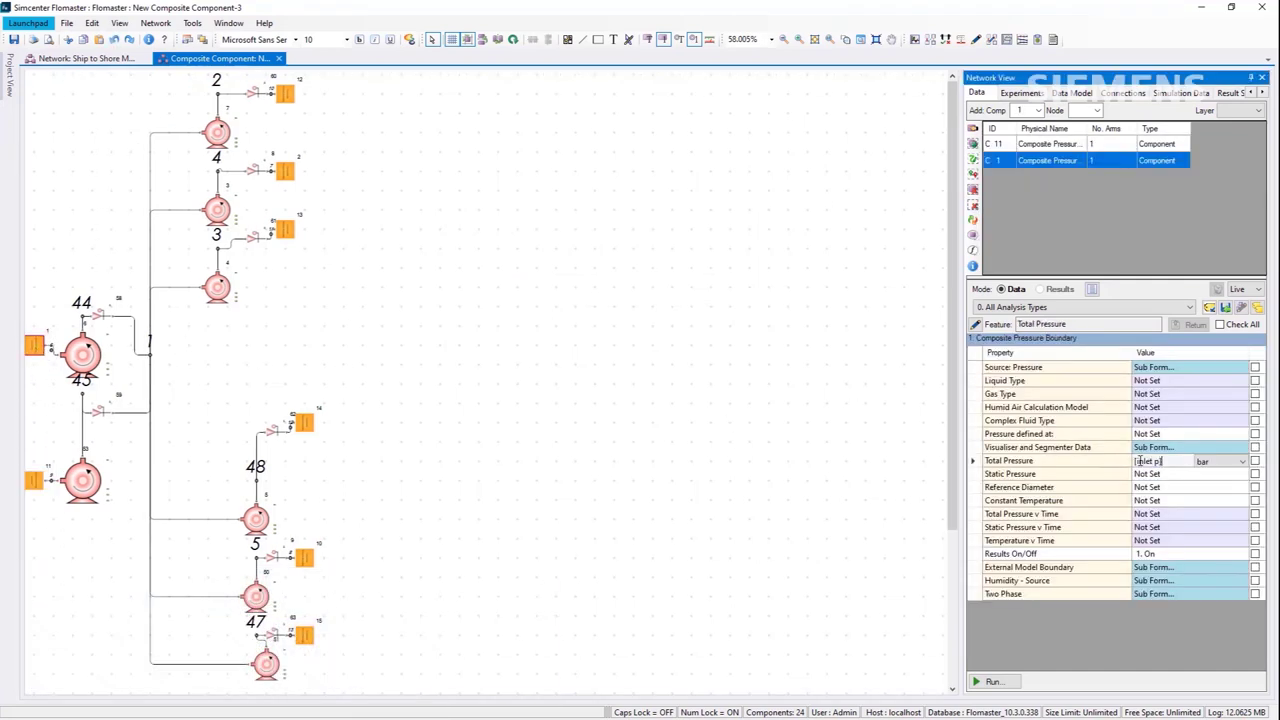
key(Return)
Step: Copy the pressure boundary features and review the experiment's input parameter values
click(975, 202)
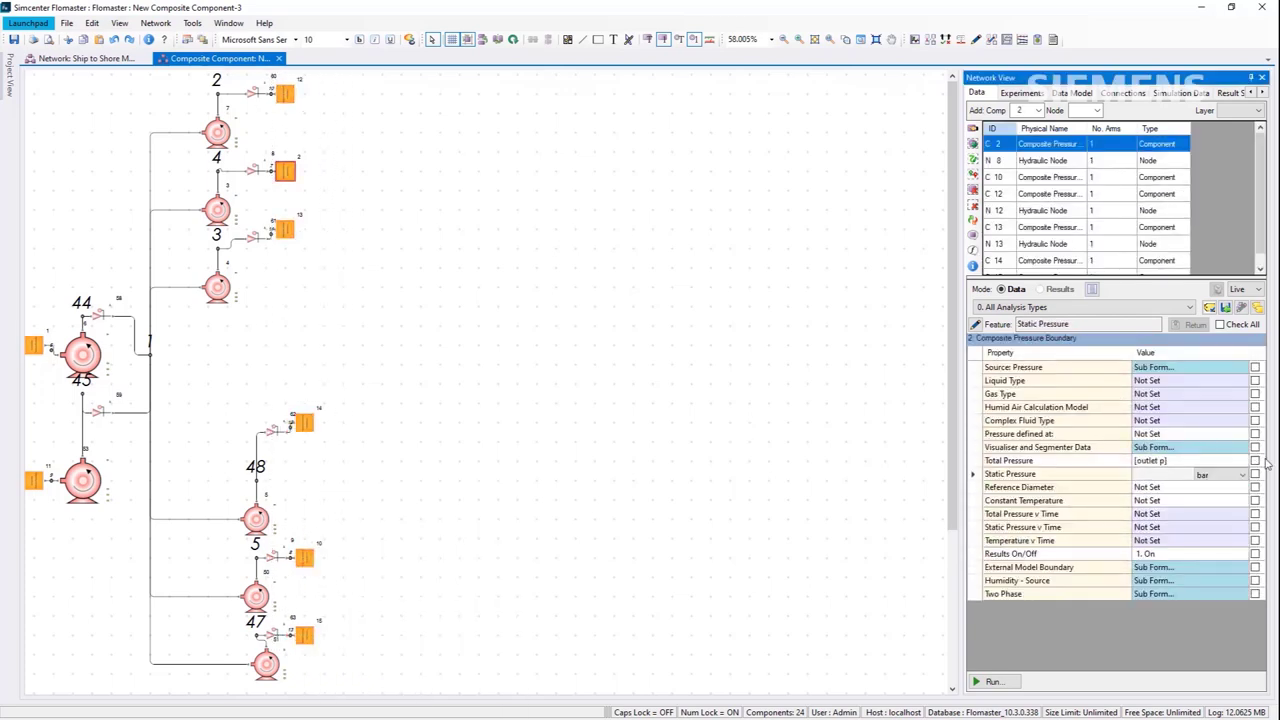
click(1258, 308)
click(664, 440)
click(1040, 96)
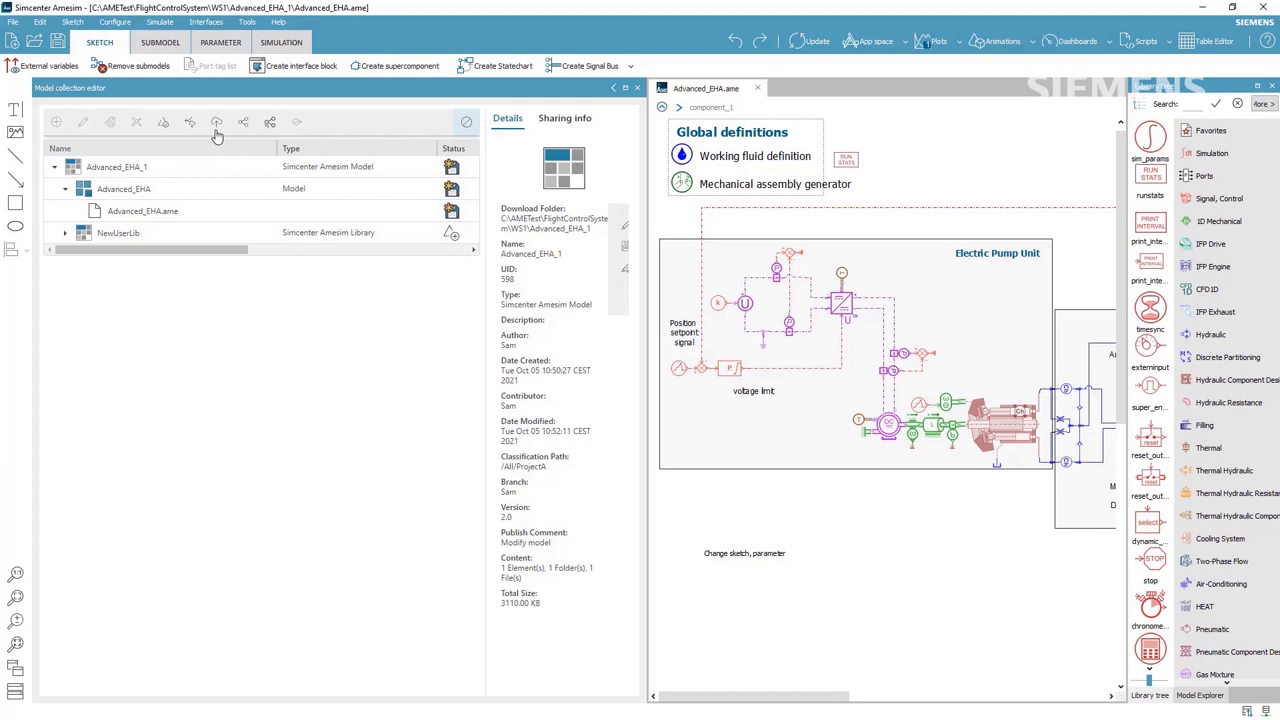
Step: Upload Advanced_EHA_1 and NewUserLib with comments 'Create lib' and 'New Lib', classified under ProjectA
click(218, 123)
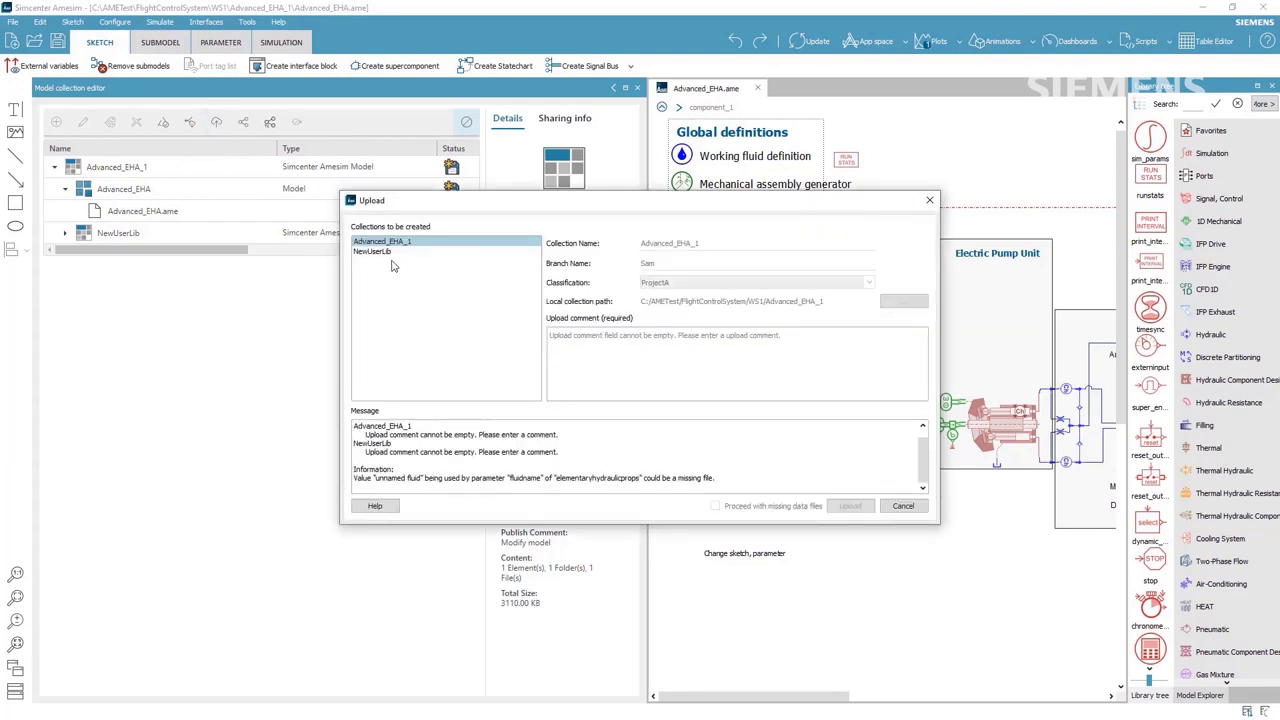
text(Create lib SC)
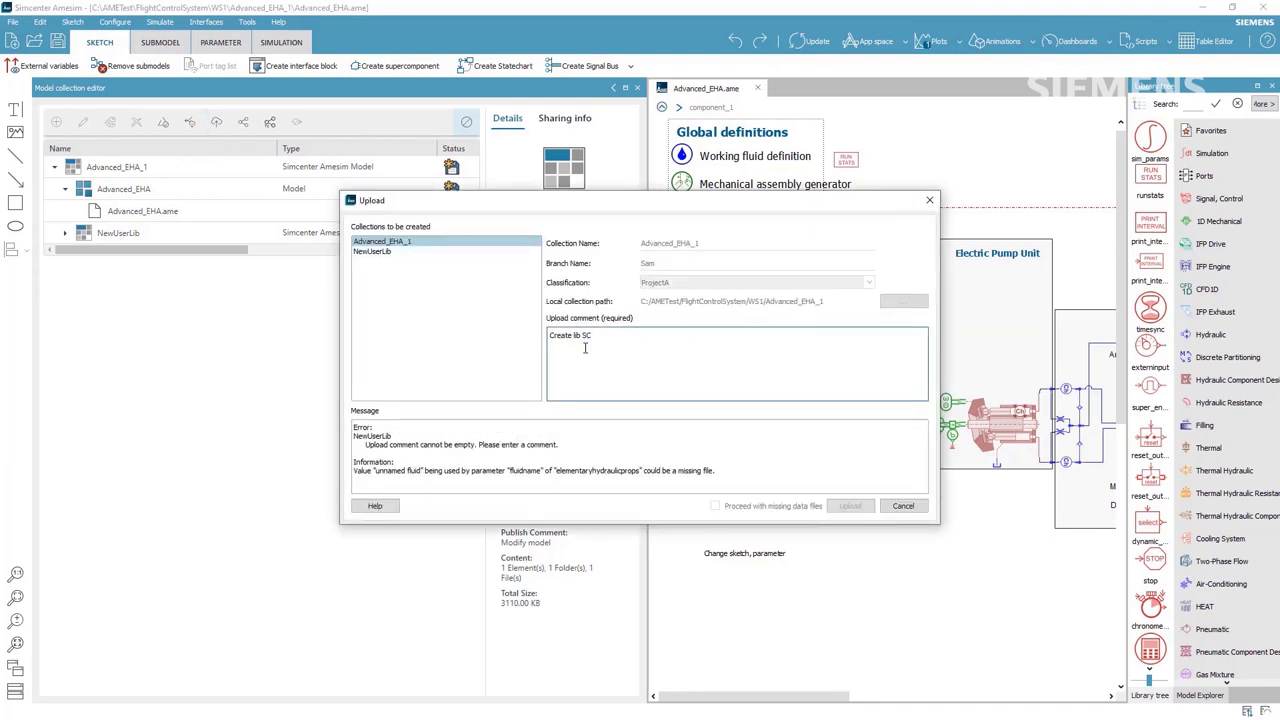
click(396, 254)
text(New Lib)
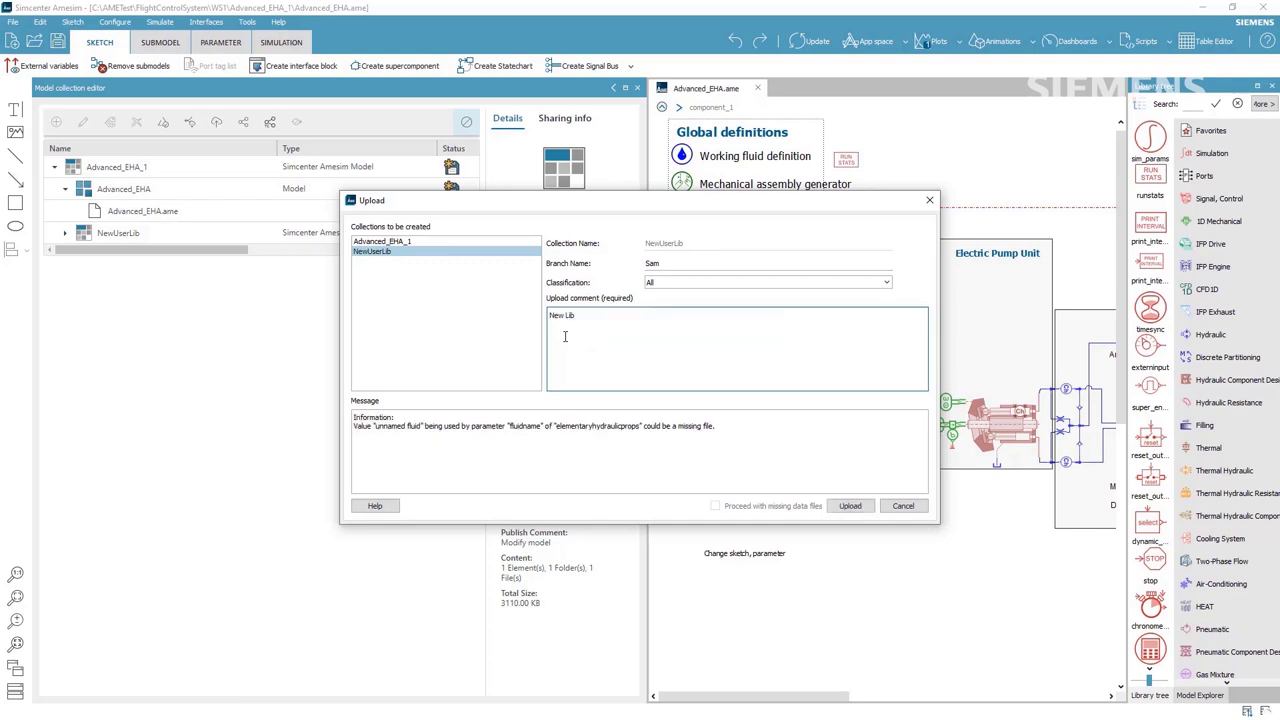
click(440, 243)
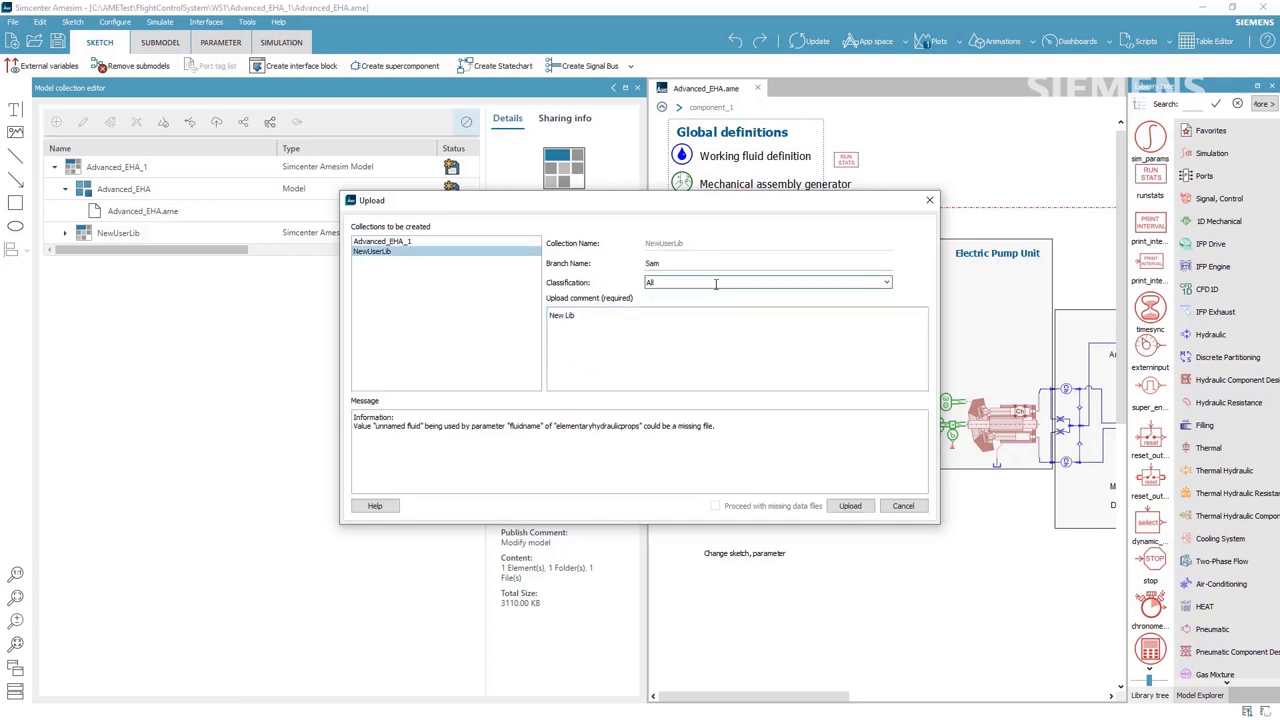
click(887, 283)
click(766, 307)
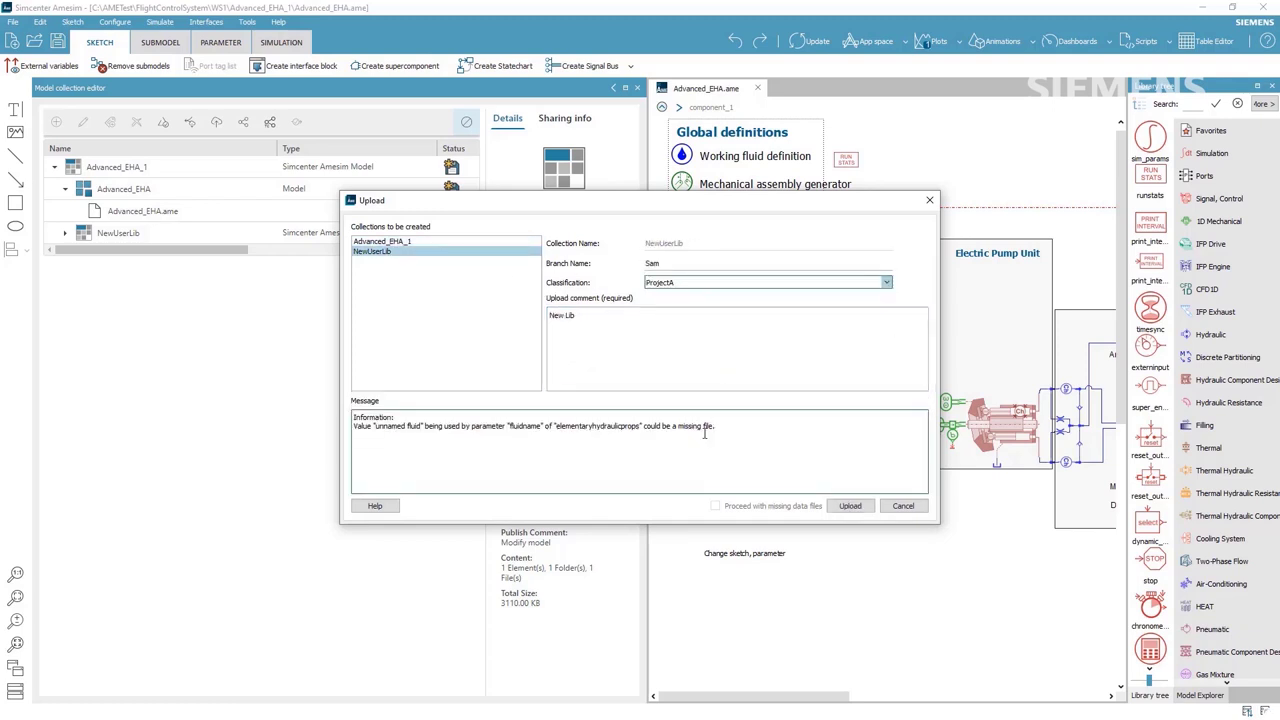
click(849, 506)
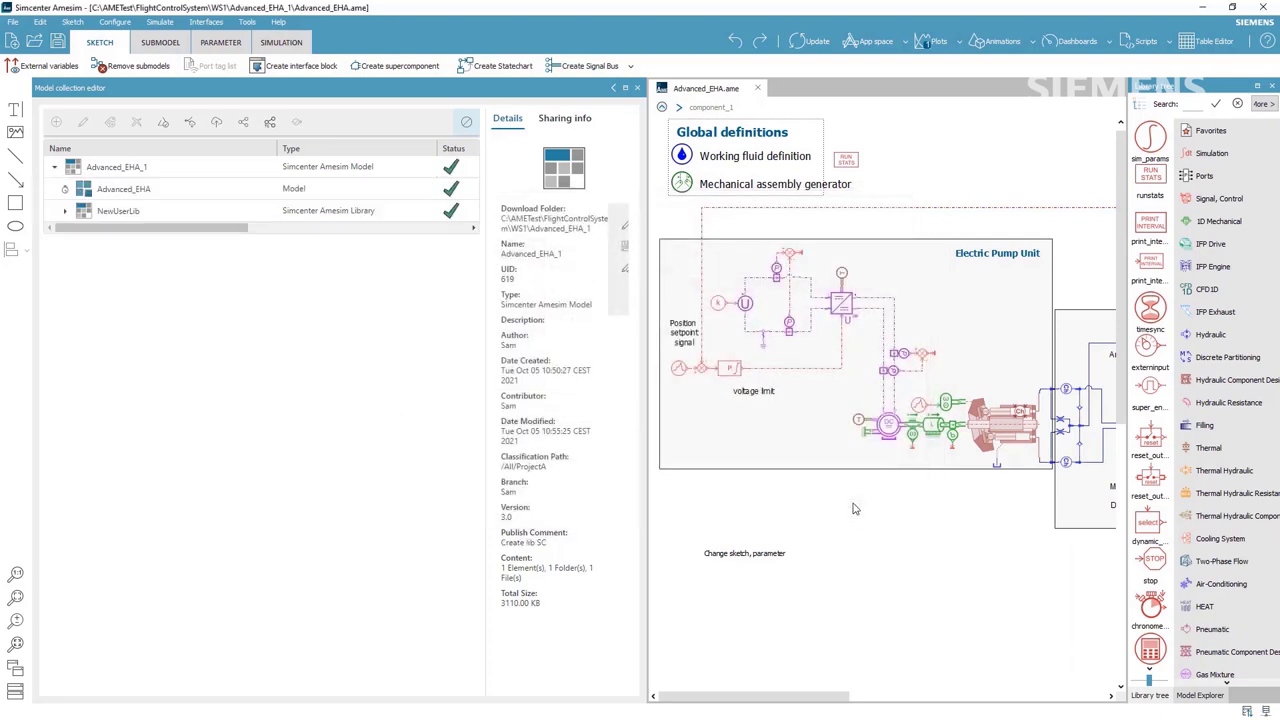
Step: Open NewUserLib's library collection editor from the Sketch category path list
click(72, 22)
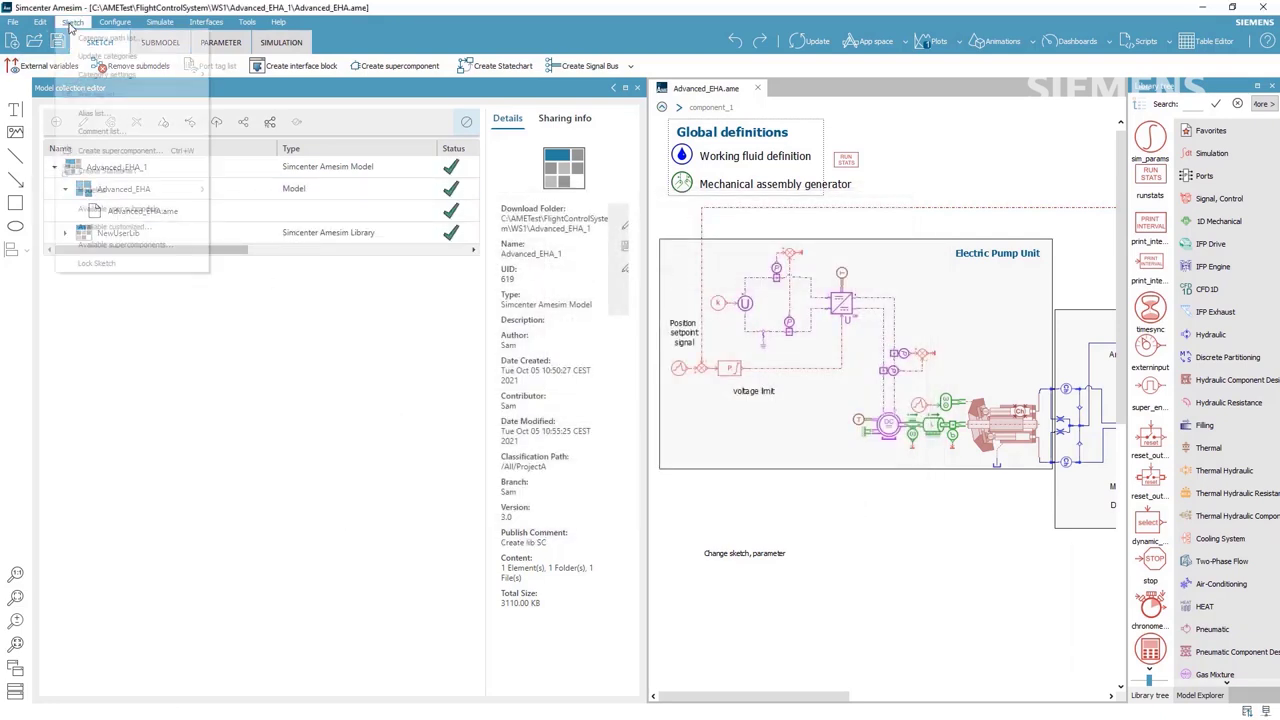
click(88, 40)
click(558, 241)
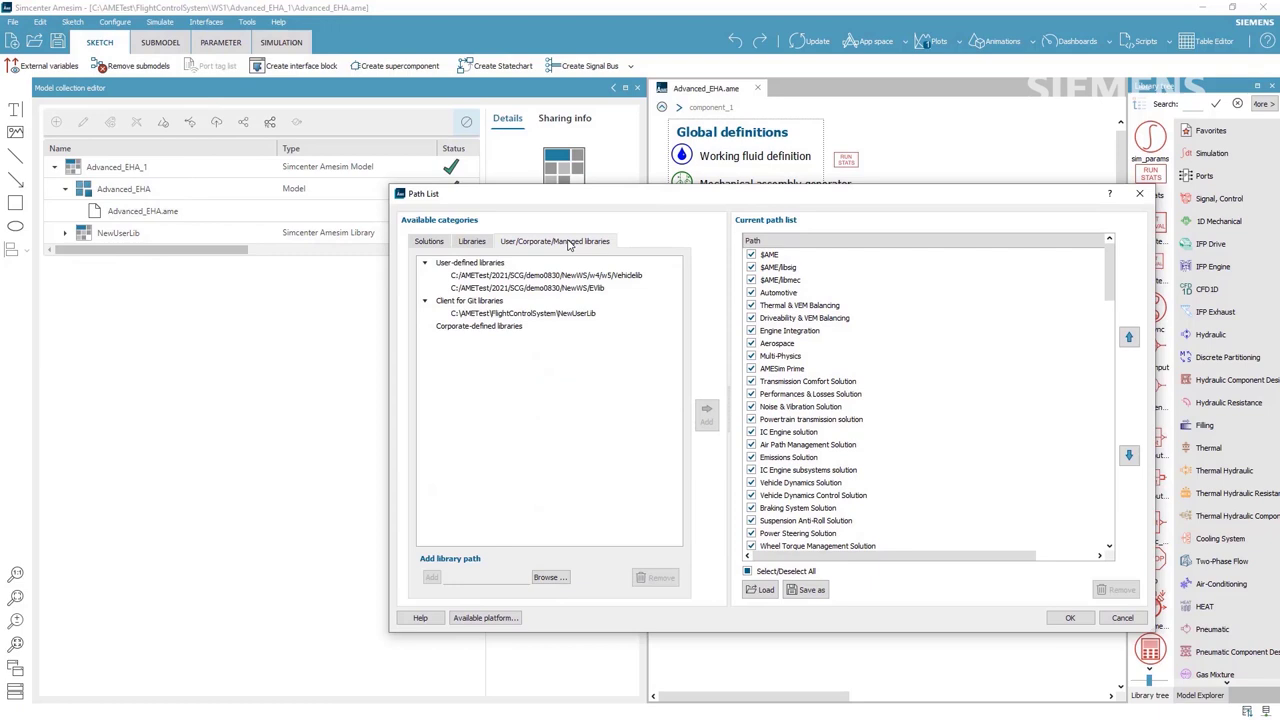
click(560, 316)
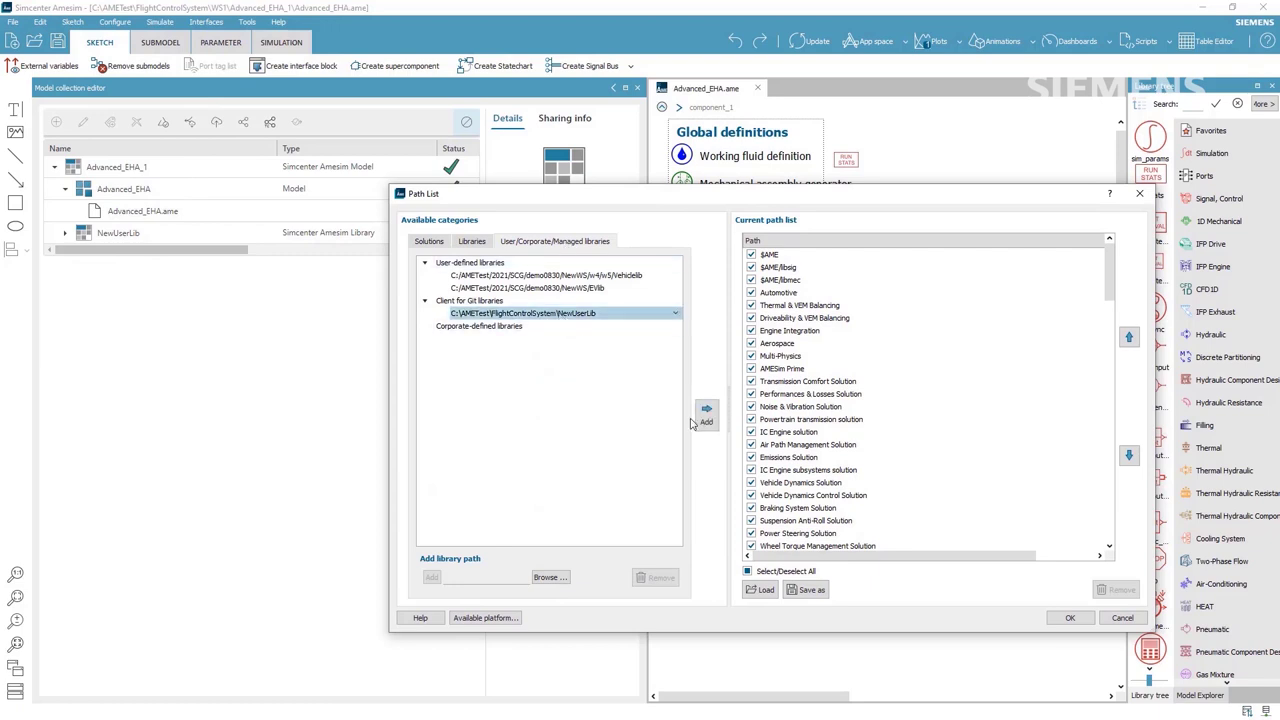
click(675, 317)
click(712, 331)
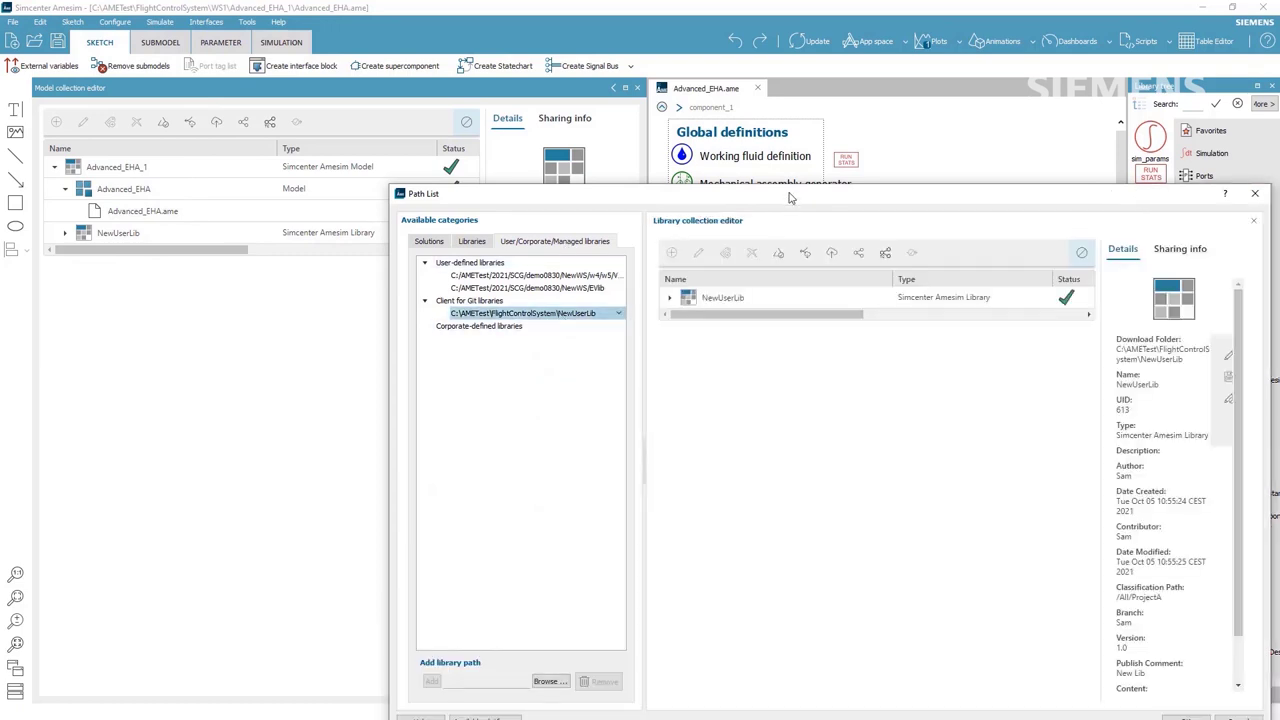
drag(790, 197, 550, 190)
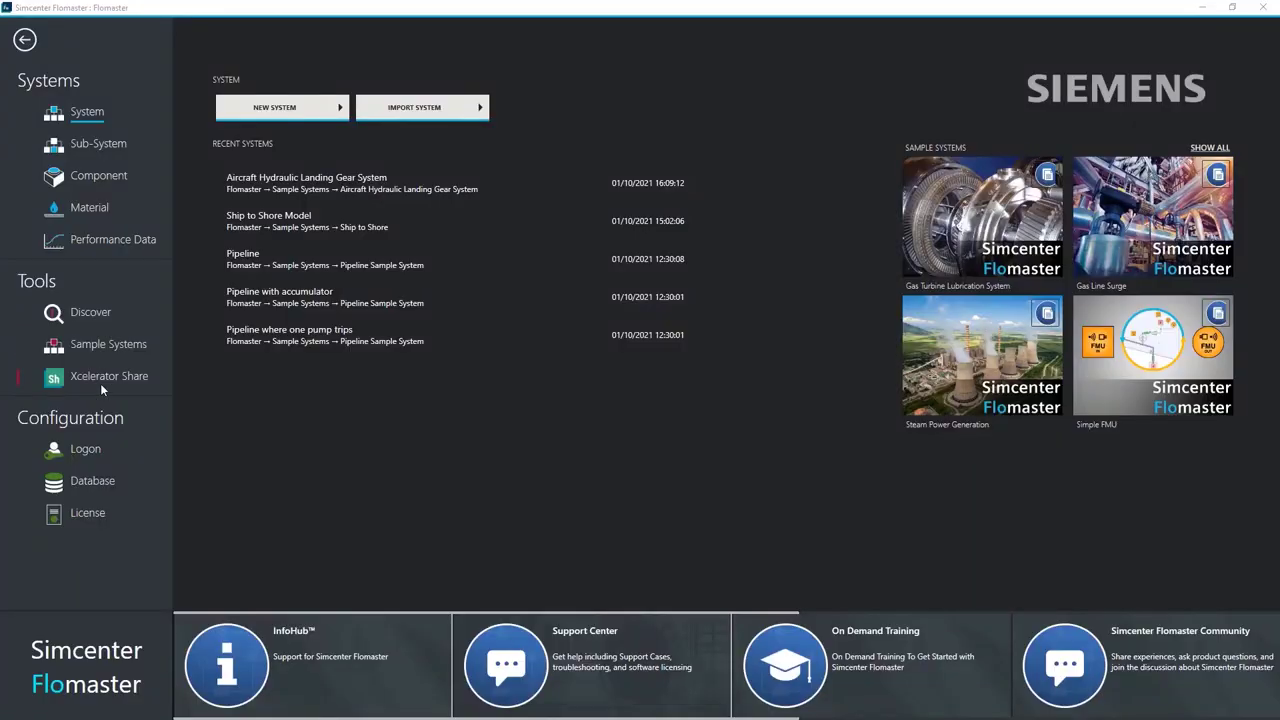
Step: Sign in to Xcelerator Share with the account e-mail and password, then open Process Plant 101
click(100, 383)
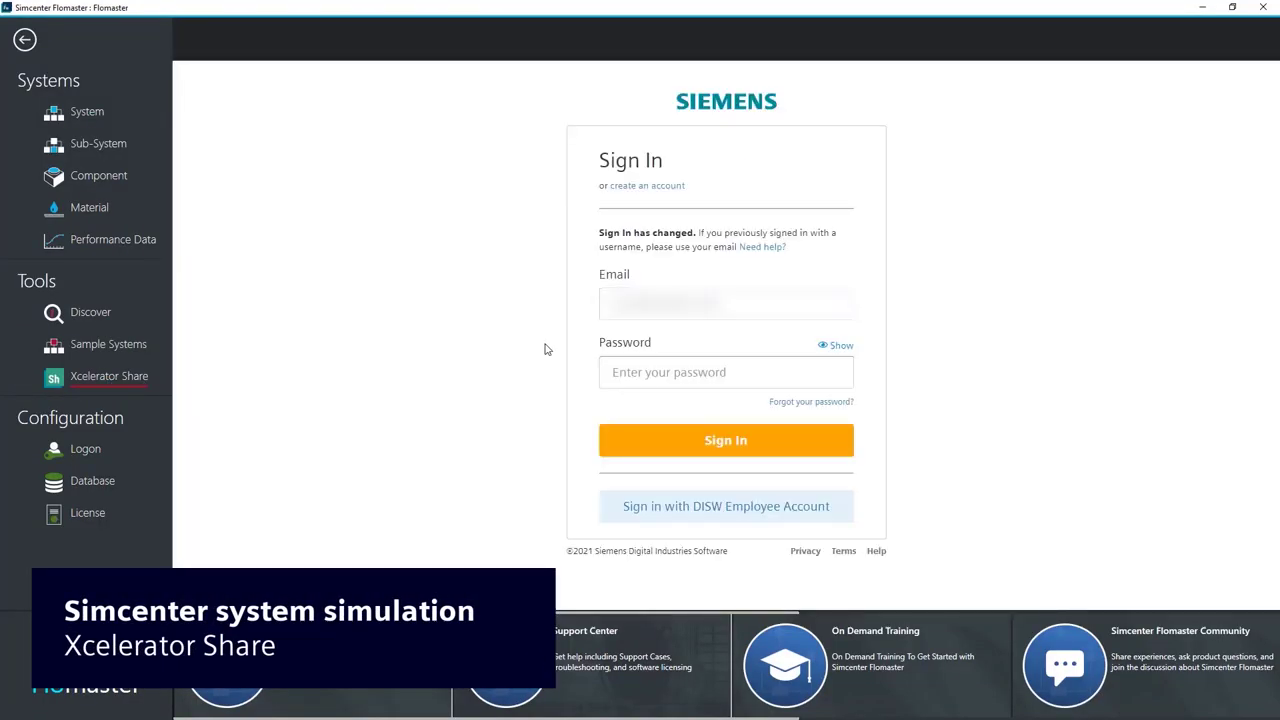
click(726, 303)
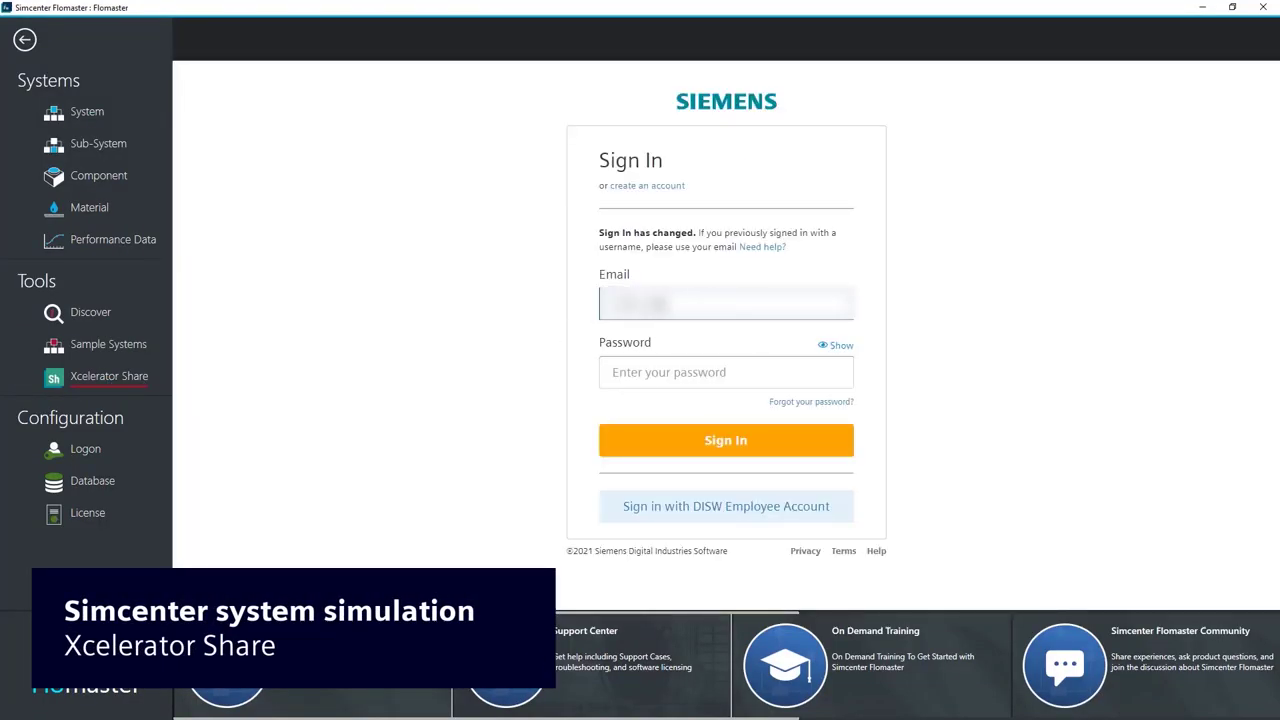
text(co)
click(726, 372)
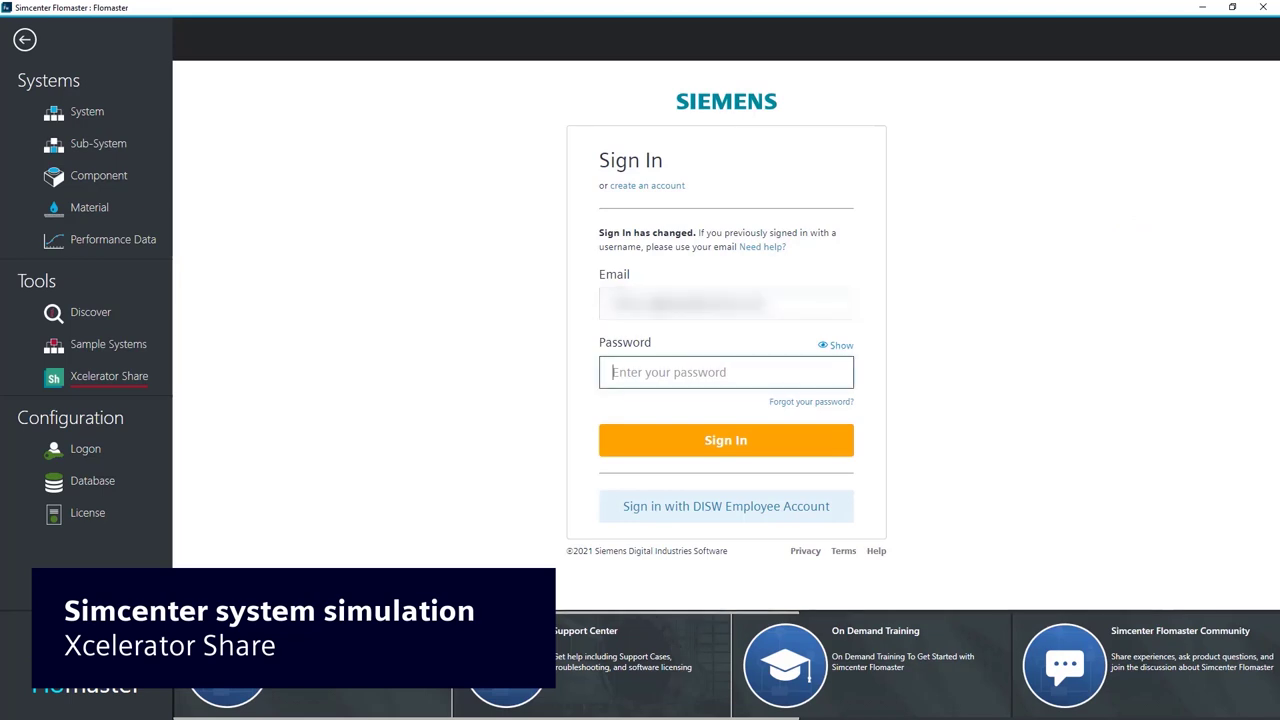
text(•••••••••)
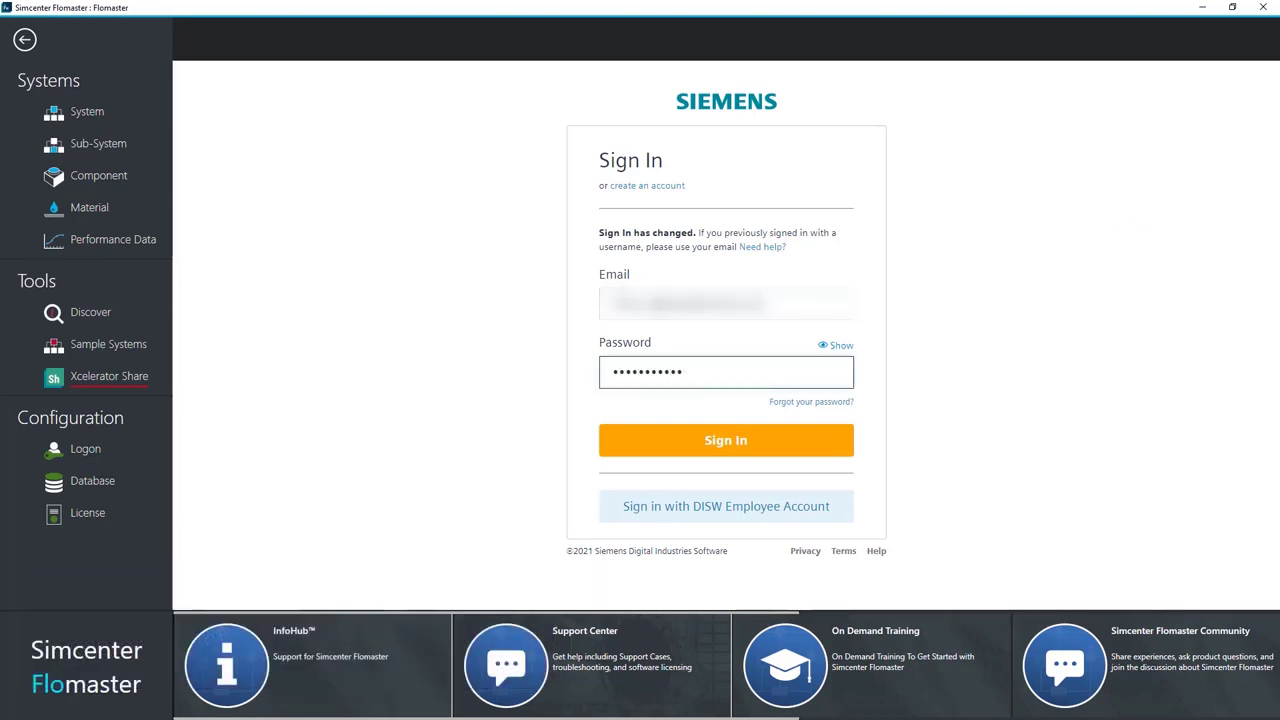
click(697, 428)
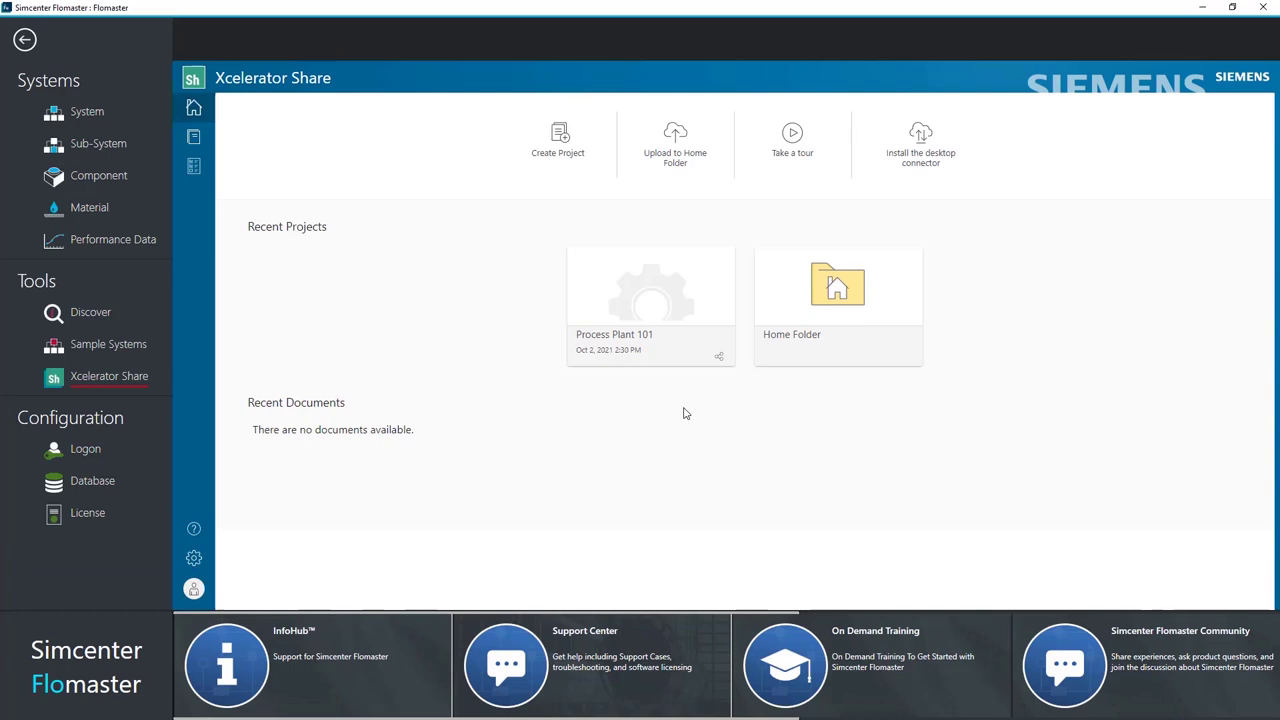
click(658, 313)
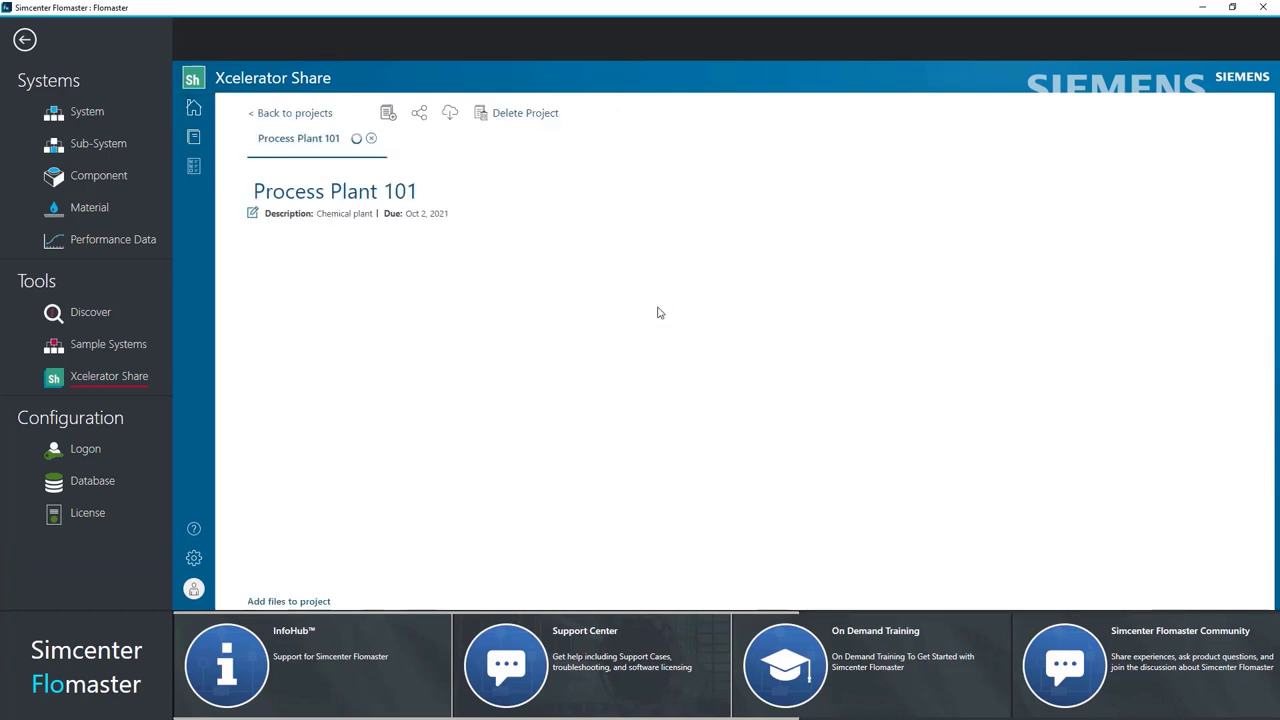